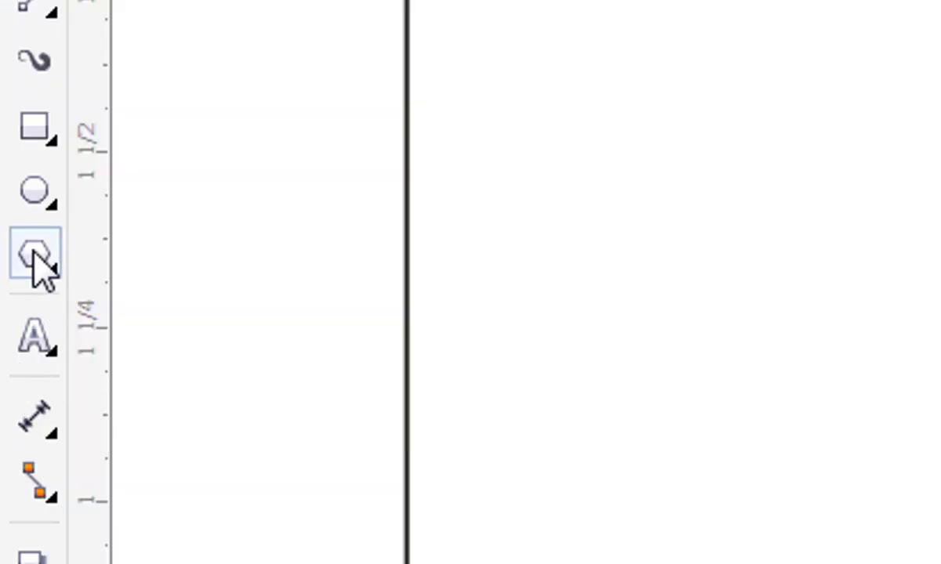
Step: Draw a tall six-sided hexagon near the page centre with the Polygon tool
{"action": "left_click", "coordinate": [11, 243]}
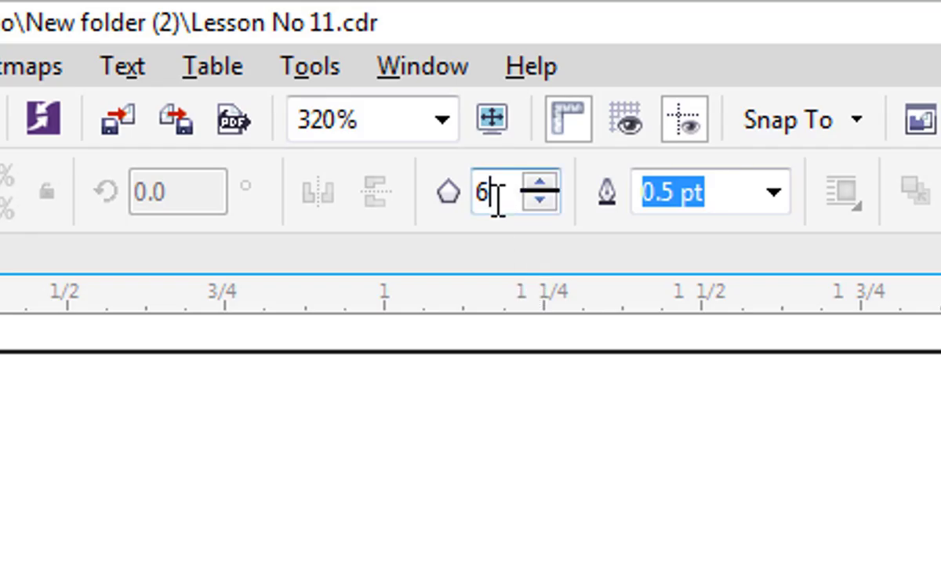
{"action": "left_click_drag", "start_coordinate": [352, 66], "coordinate": [340, 68]}
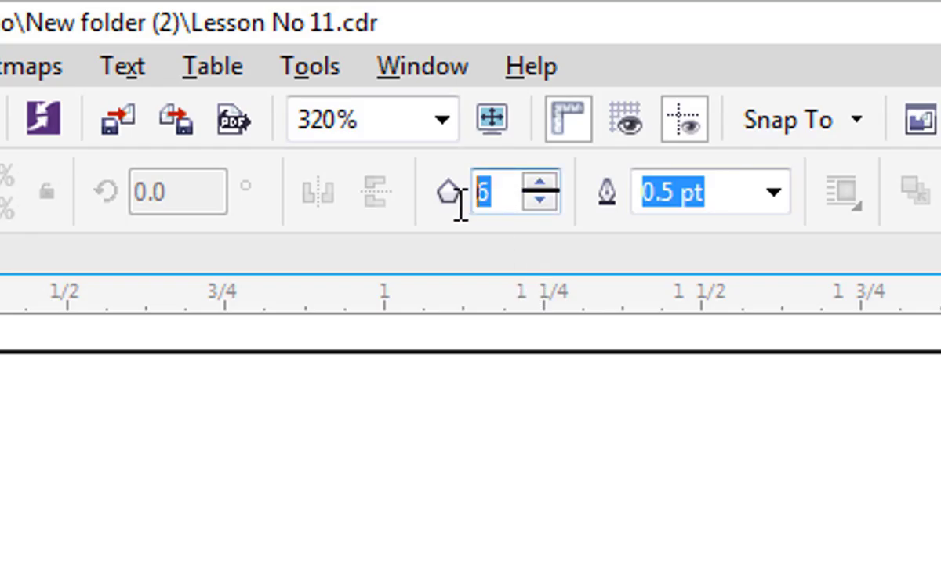
{"action": "type", "text": "6"}
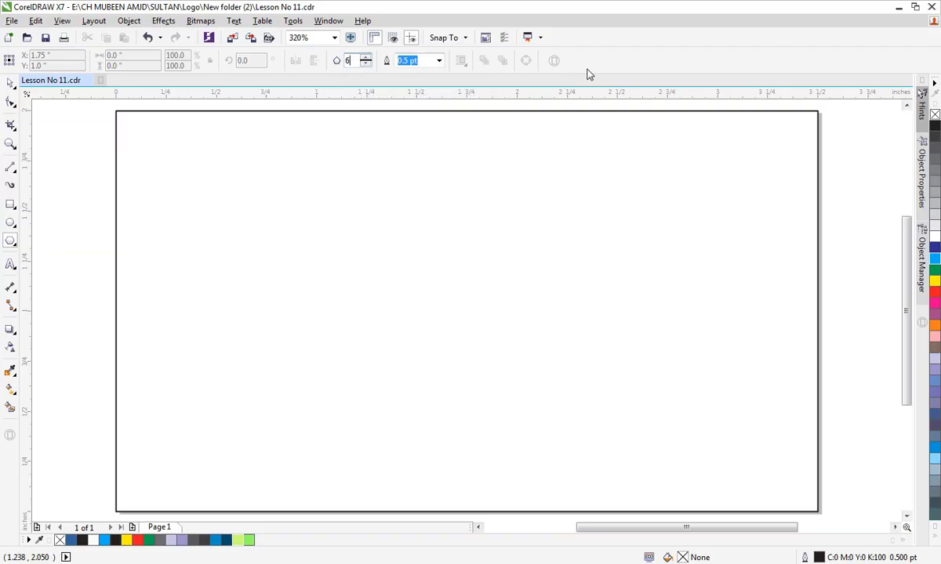
{"action": "left_click_drag", "start_coordinate": [404, 249], "coordinate": [502, 376]}
Step: Make a concentric copy of the hexagon enlarged to about 194%, then select both hexagons
{"action": "left_click", "coordinate": [13, 83]}
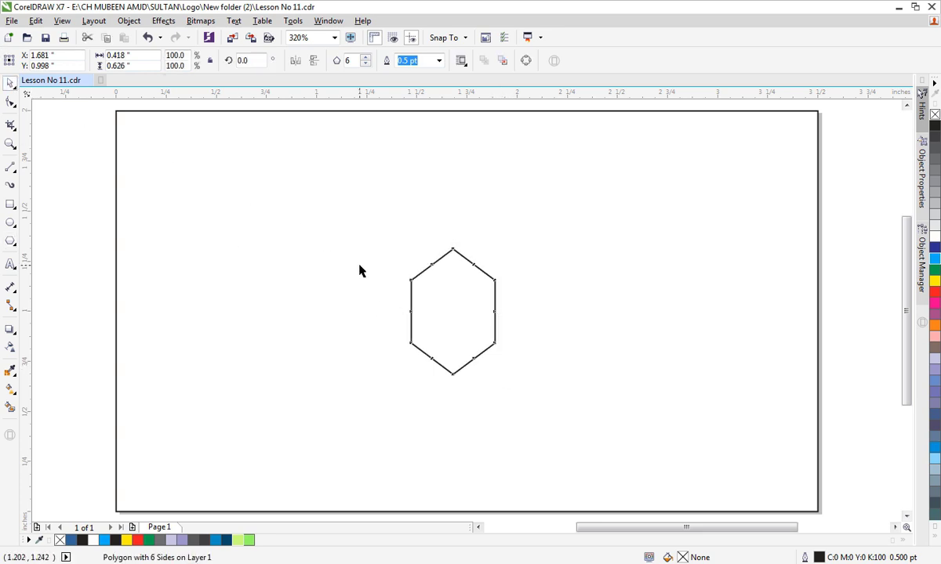
{"action": "mouse_move", "coordinate": [321, 204]}
{"action": "left_mouse_down"}
{"action": "mouse_move", "coordinate": [458, 397]}
{"action": "mouse_move", "coordinate": [537, 431]}
{"action": "left_mouse_up"}
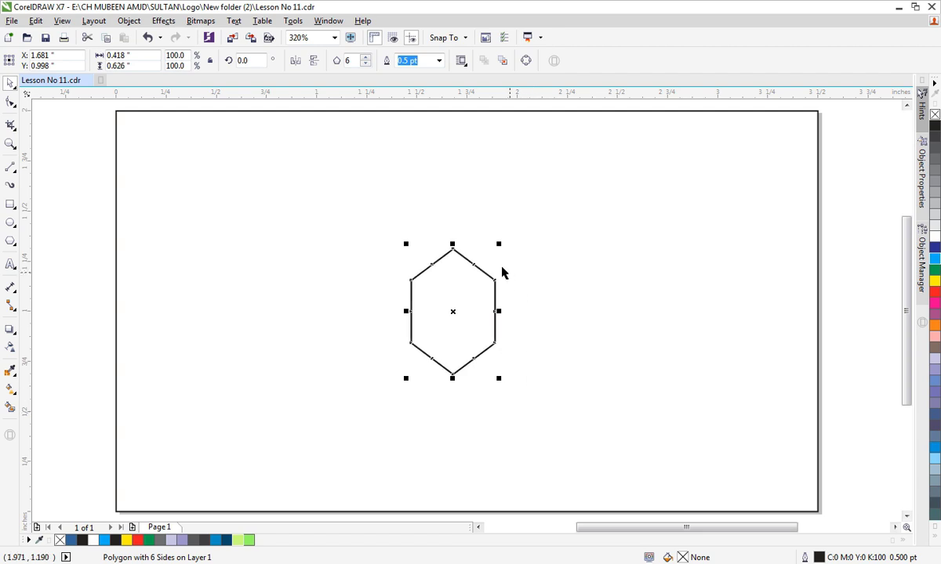
{"action": "left_click_drag", "start_coordinate": [497, 243], "coordinate": [560, 196]}
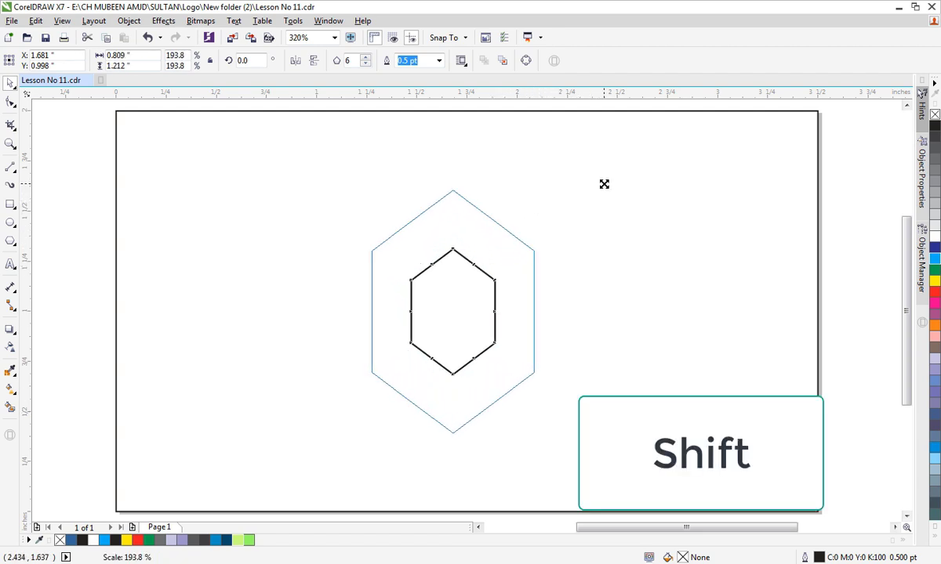
{"action": "mouse_move", "coordinate": [561, 196]}
{"action": "left_mouse_down"}
{"action": "mouse_move", "coordinate": [603, 185]}
{"action": "mouse_move", "coordinate": [298, 416]}
{"action": "left_mouse_up"}
{"action": "left_click", "coordinate": [621, 204]}
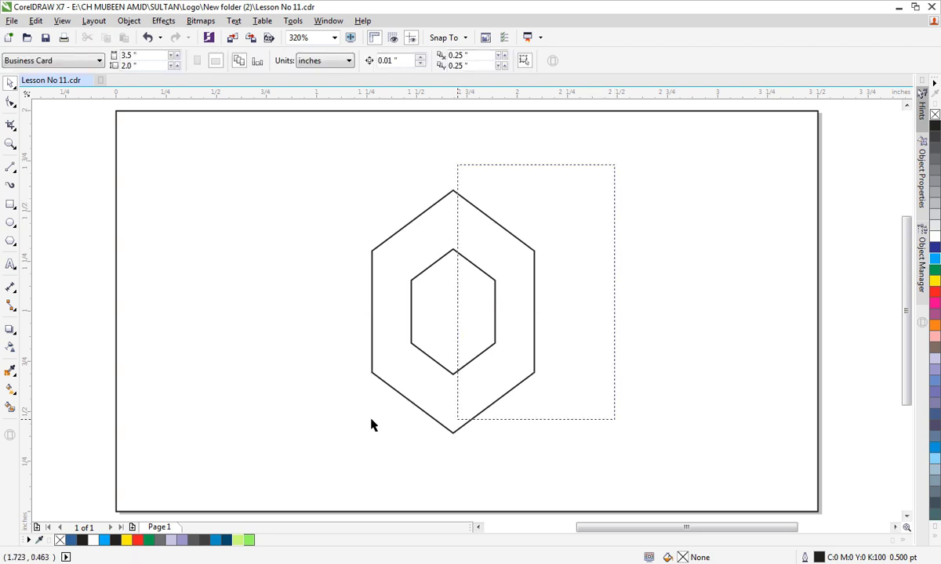
{"action": "left_click_drag", "start_coordinate": [414, 322], "coordinate": [419, 351]}
Step: Move the hexagons slightly lower and join the outer and inner vertices with two diagonal lines
{"action": "left_click", "coordinate": [570, 370]}
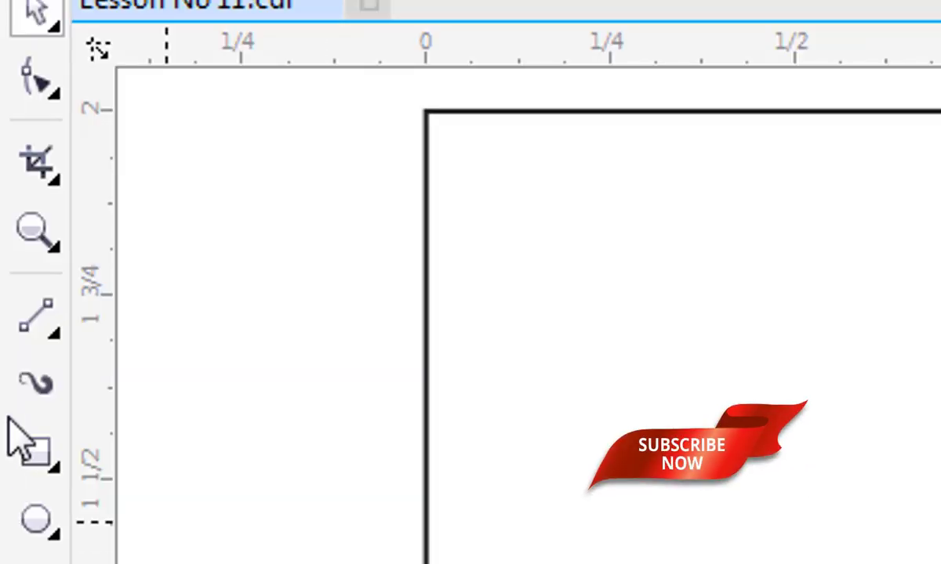
{"action": "left_click", "coordinate": [11, 166]}
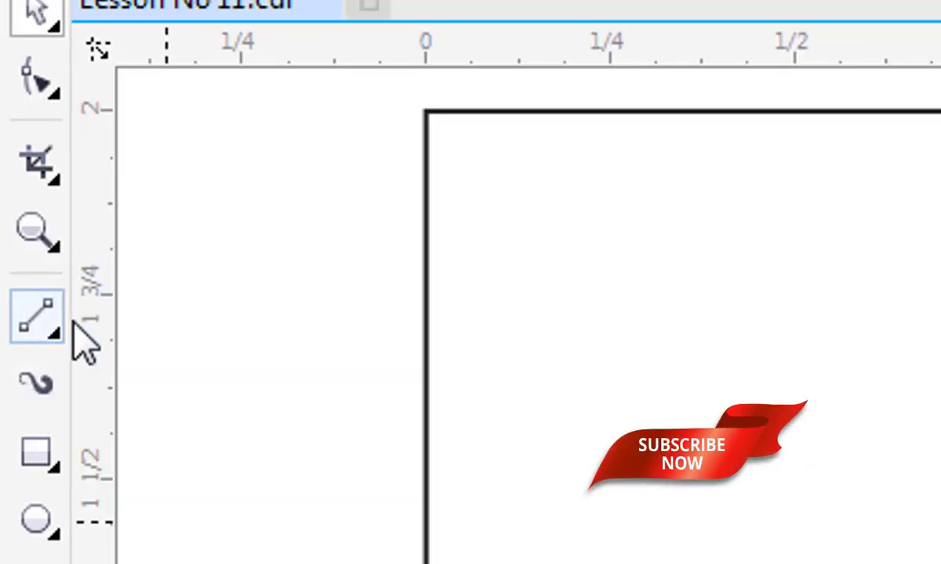
{"action": "left_click_drag", "start_coordinate": [537, 280], "coordinate": [499, 309]}
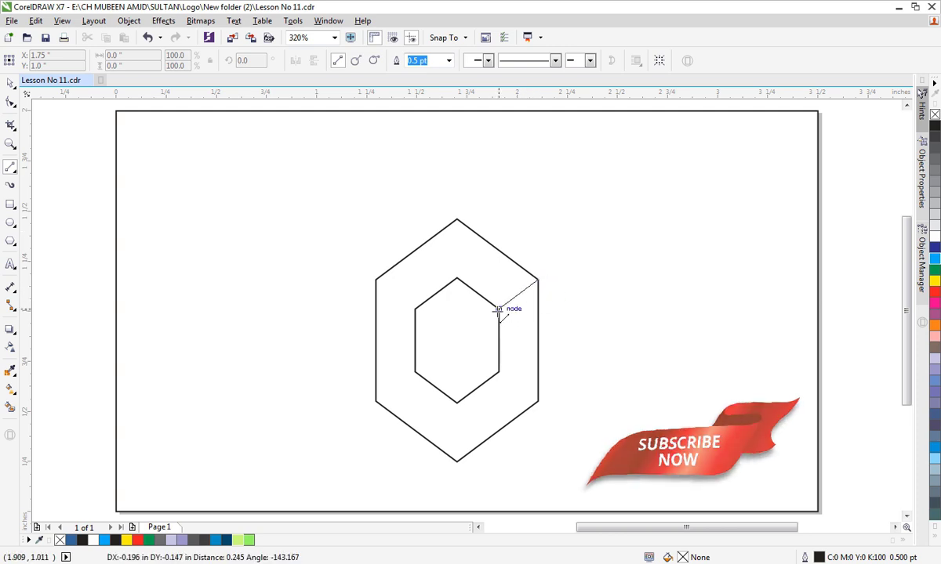
{"action": "left_click_drag", "start_coordinate": [377, 279], "coordinate": [413, 308]}
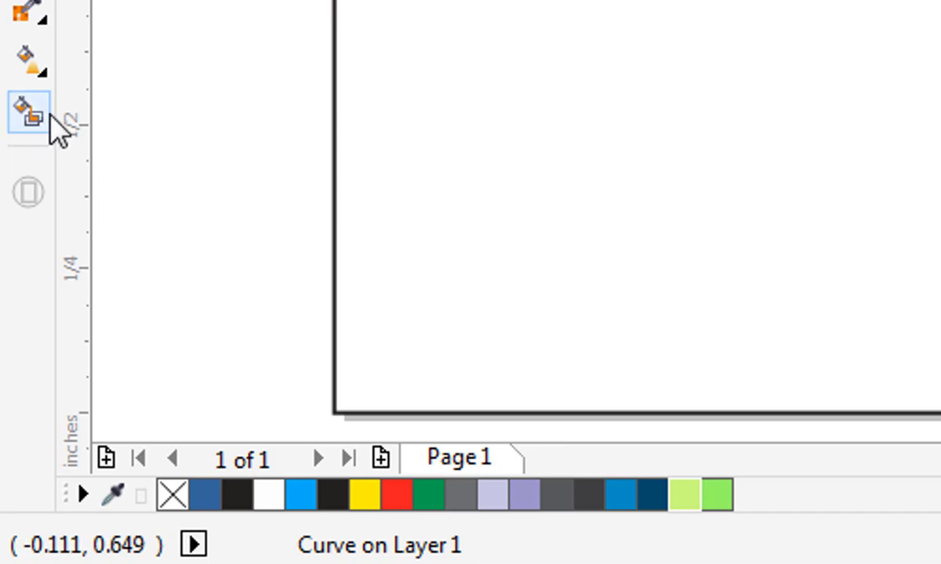
Step: Smart-fill the lower U-shaped band and the top band between the hexagons blue
{"action": "left_click", "coordinate": [35, 115]}
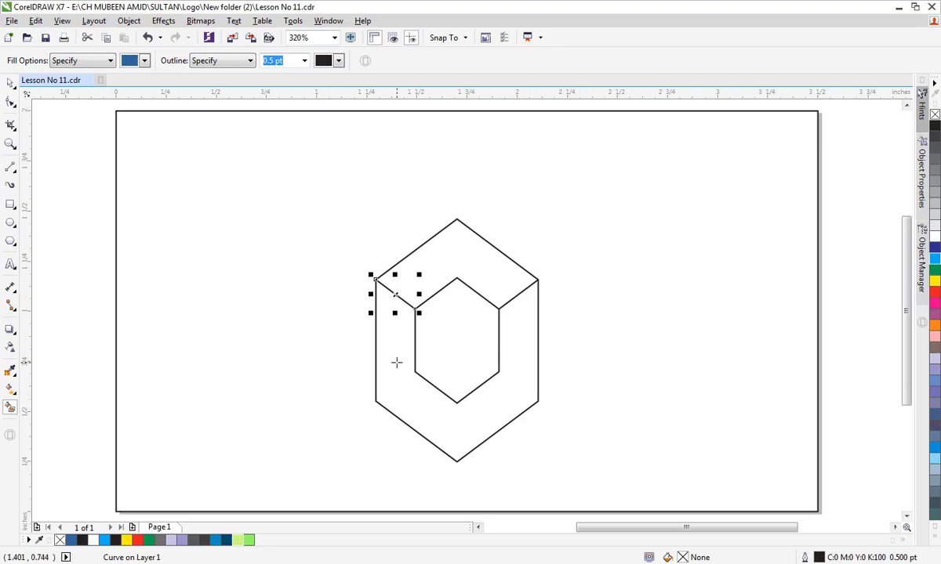
{"action": "left_click", "coordinate": [396, 362]}
{"action": "left_click", "coordinate": [441, 256]}
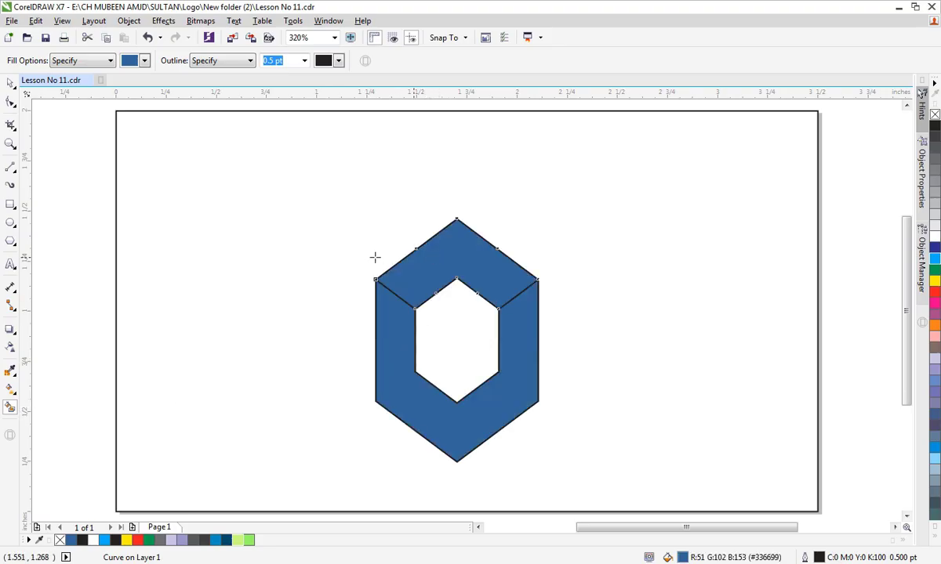
{"action": "key", "text": "space"}
{"action": "left_click", "coordinate": [356, 247]}
{"action": "left_click", "coordinate": [449, 259]}
Step: Delete the leftover outline hexagons and lines, keeping the blue shape centred on the page
{"action": "left_click", "coordinate": [509, 348], "text": "shift"}
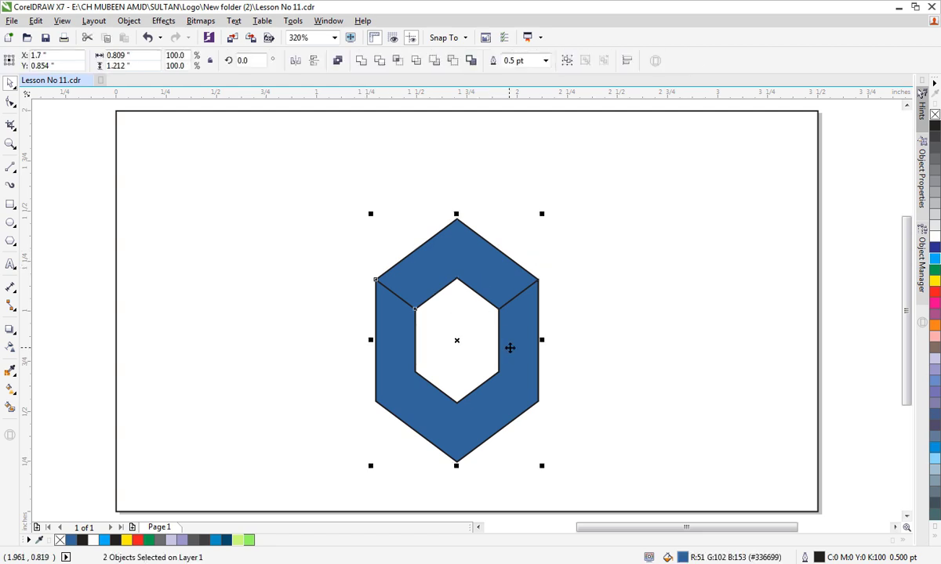
{"action": "left_click_drag", "start_coordinate": [510, 348], "coordinate": [697, 343]}
{"action": "left_click_drag", "start_coordinate": [305, 204], "coordinate": [526, 466]}
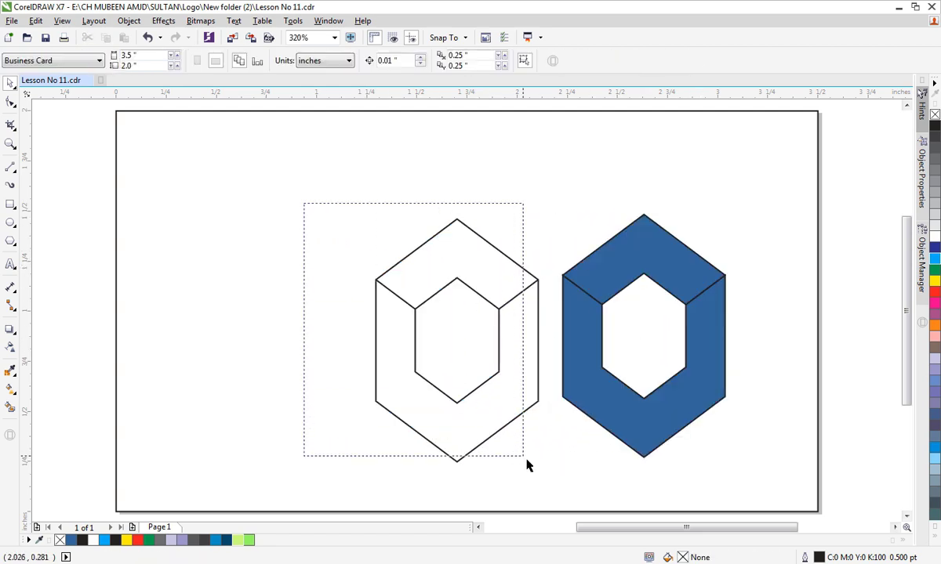
{"action": "key", "text": "Delete"}
{"action": "left_click", "coordinate": [578, 405]}
{"action": "left_click", "coordinate": [605, 268], "text": "shift"}
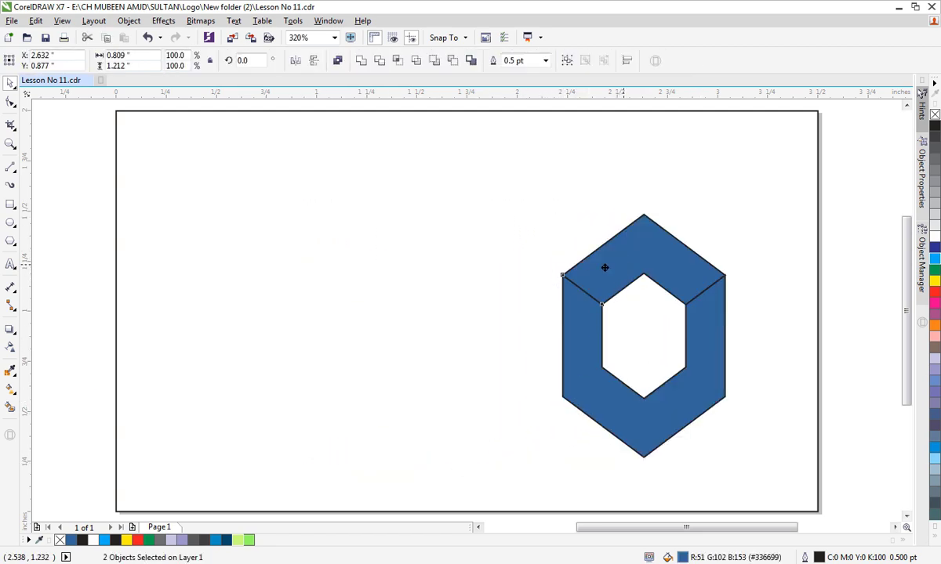
{"action": "left_click_drag", "start_coordinate": [604, 268], "coordinate": [402, 250]}
{"action": "left_click", "coordinate": [584, 327]}
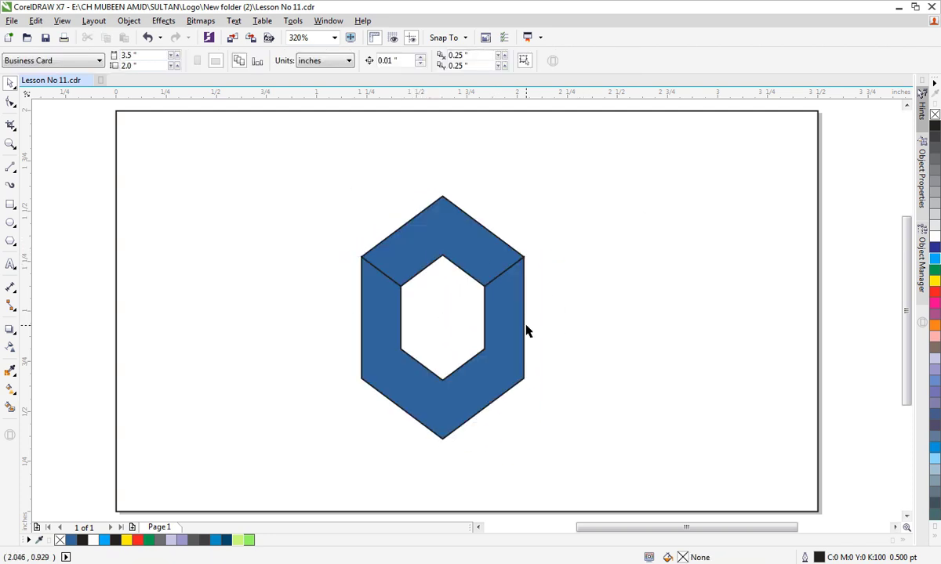
Step: Shrink the top blue piece to about 88.4% so a white gap separates it
{"action": "left_click", "coordinate": [494, 249]}
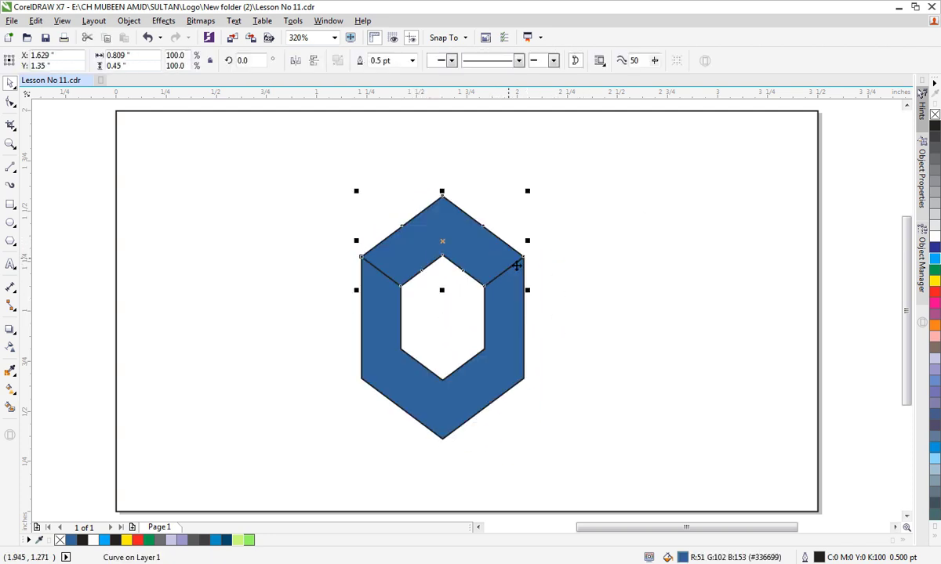
{"action": "left_click_drag", "start_coordinate": [530, 290], "coordinate": [523, 284]}
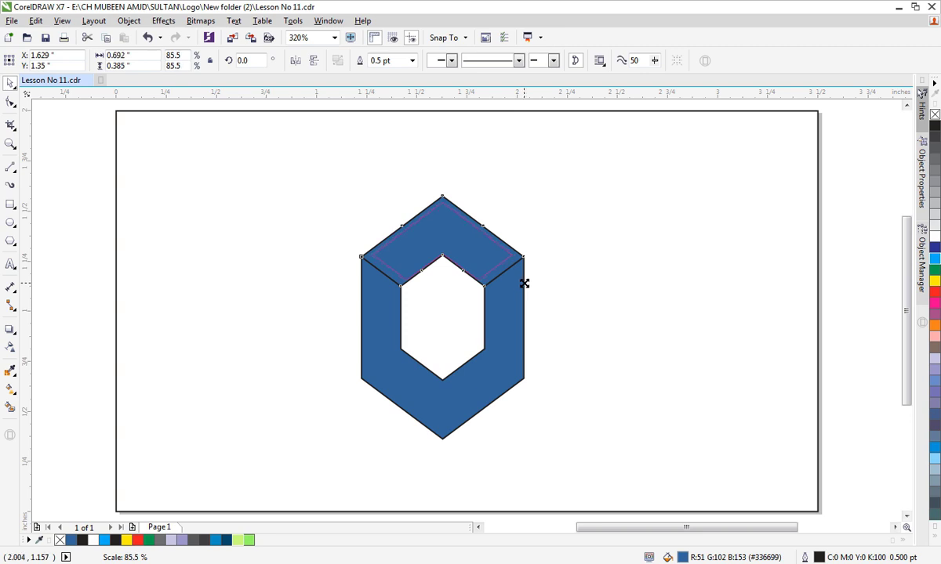
{"action": "left_click_drag", "start_coordinate": [524, 283], "coordinate": [524, 283]}
{"action": "left_click_drag", "start_coordinate": [515, 200], "coordinate": [520, 196]}
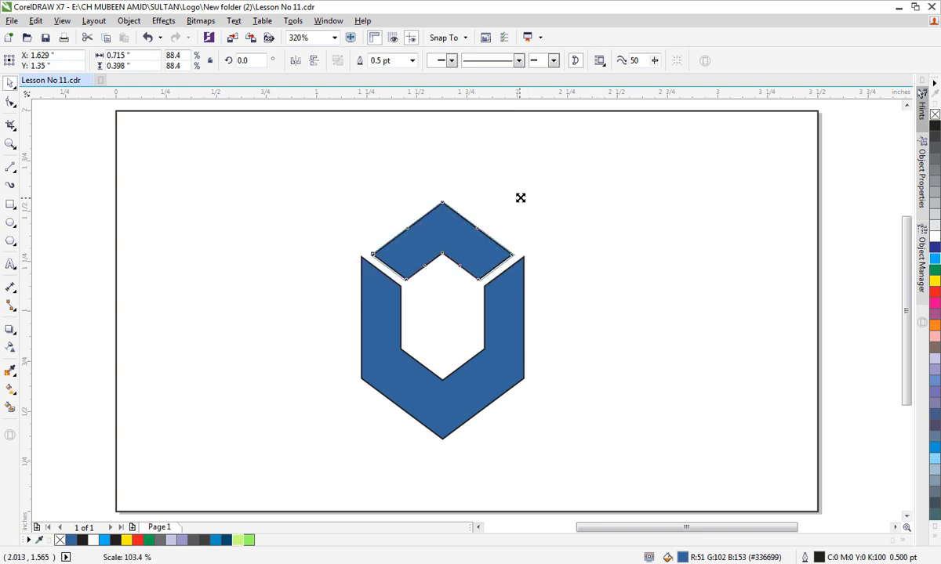
{"action": "left_click", "coordinate": [581, 310]}
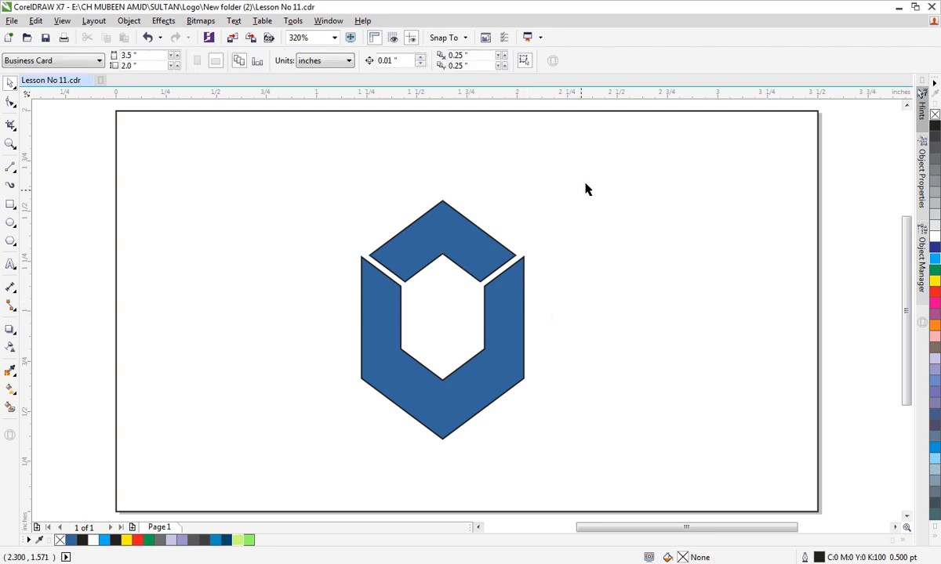
{"action": "left_click_drag", "start_coordinate": [588, 185], "coordinate": [306, 471]}
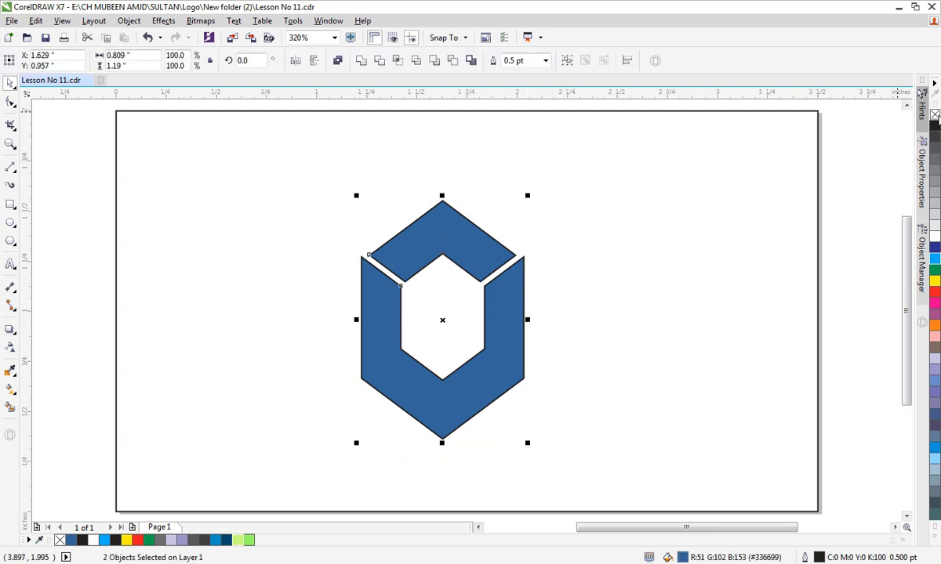
Step: Remove the black outline from the blue logo and zoom in to inspect the gap between pieces
{"action": "right_click", "coordinate": [934, 115]}
{"action": "left_click", "coordinate": [624, 278]}
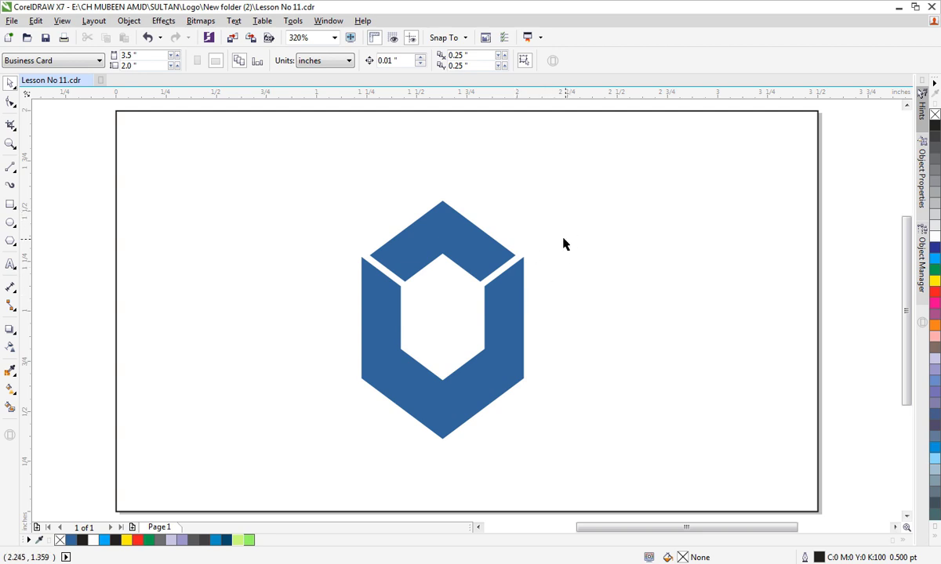
{"action": "key", "text": "z"}
{"action": "left_click_drag", "start_coordinate": [544, 234], "coordinate": [519, 269]}
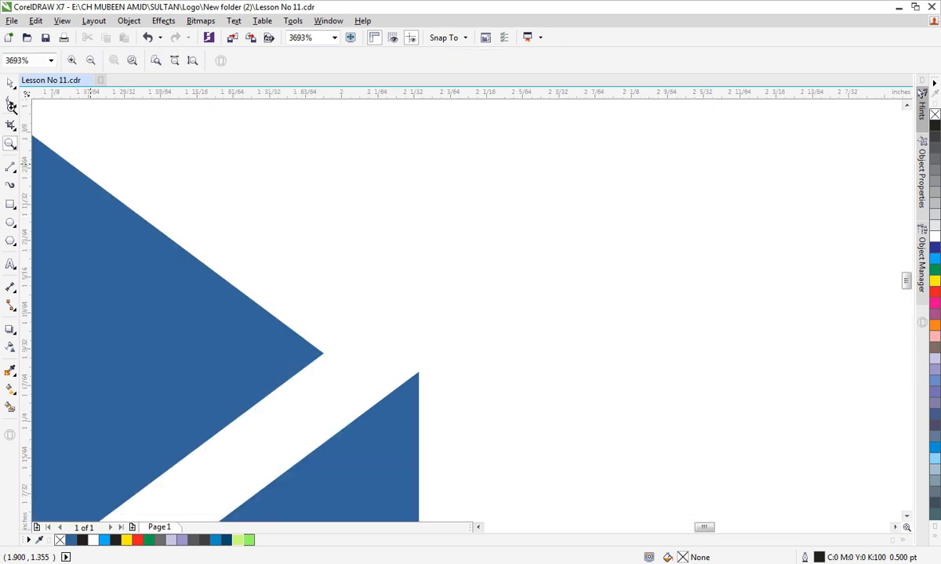
{"action": "left_click", "coordinate": [11, 84]}
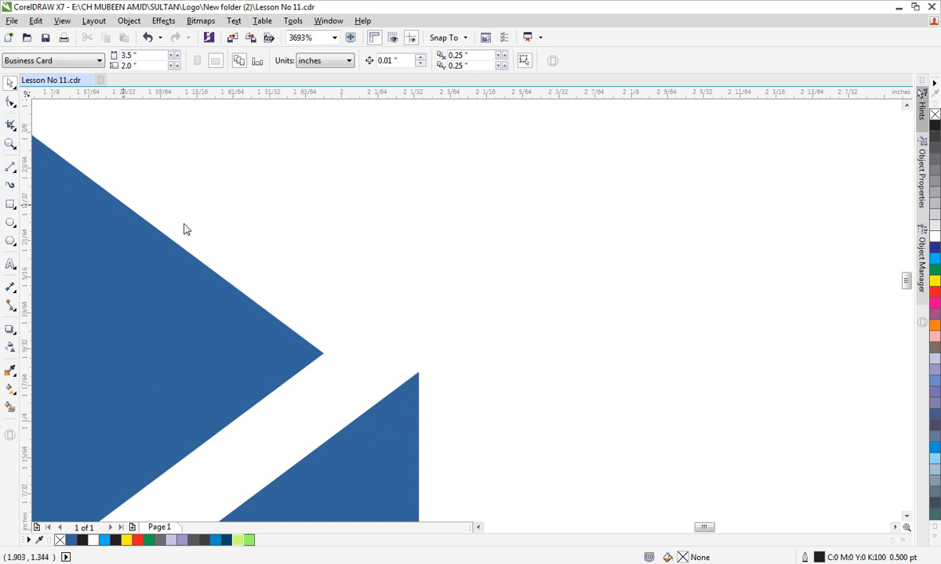
{"action": "key", "text": "z"}
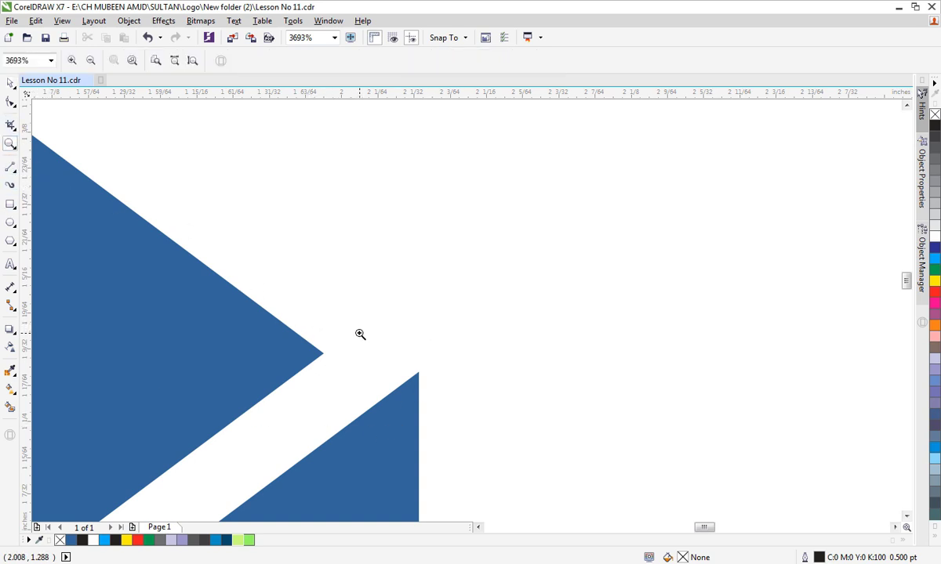
{"action": "left_click", "coordinate": [362, 334], "text": "shift"}
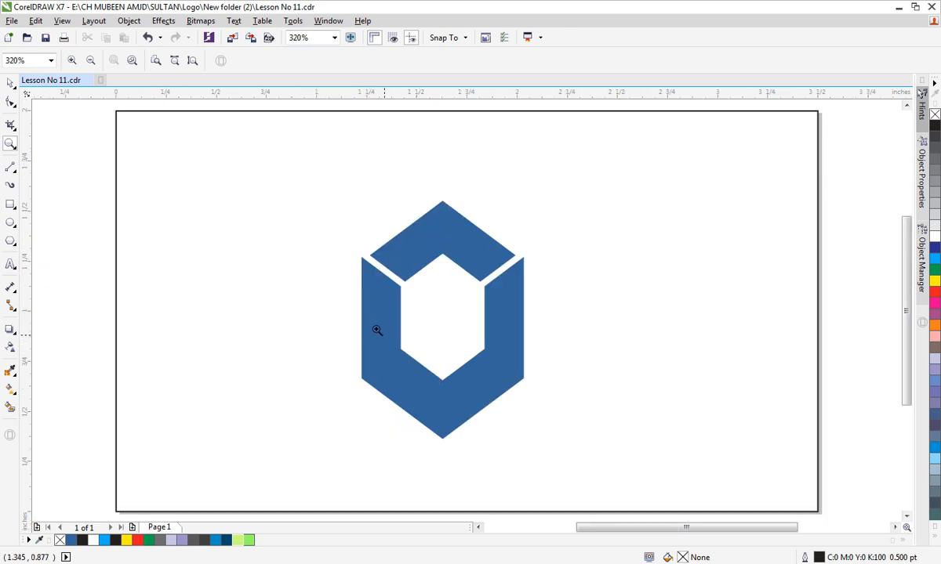
{"action": "left_click_drag", "start_coordinate": [311, 192], "coordinate": [548, 448]}
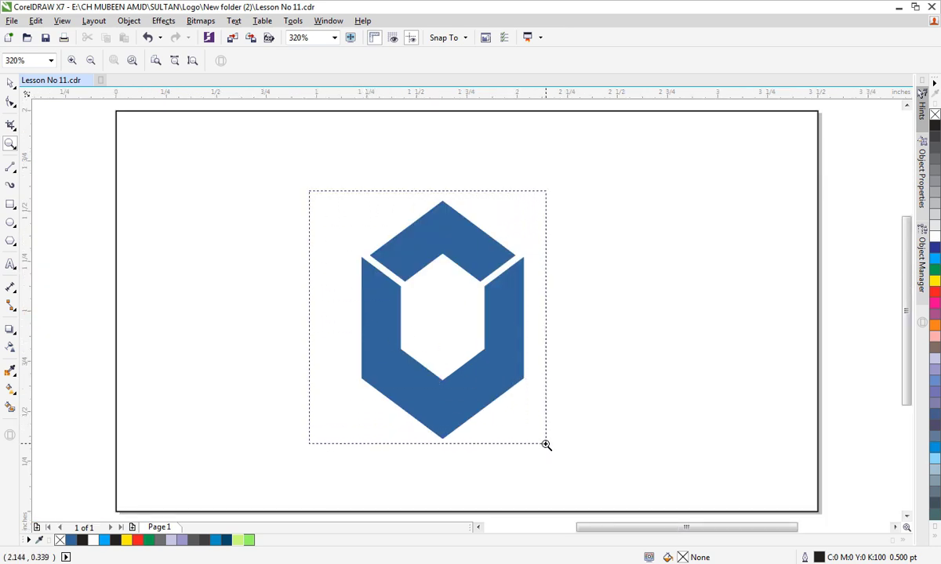
{"action": "left_click", "coordinate": [10, 83]}
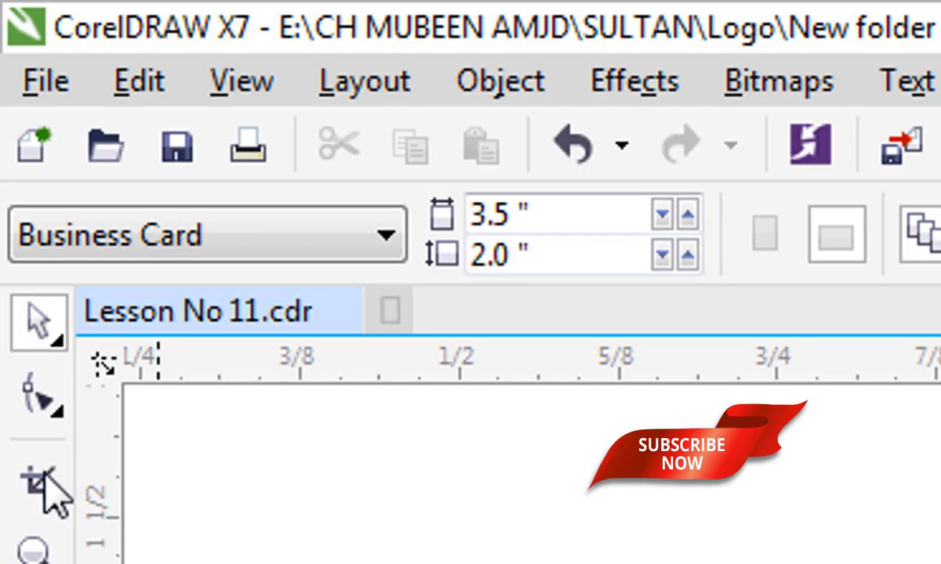
Step: Add nodes beside the logo's top-right corner with the Shape tool to prepare rounding it
{"action": "left_click", "coordinate": [10, 102]}
{"action": "left_click", "coordinate": [613, 290]}
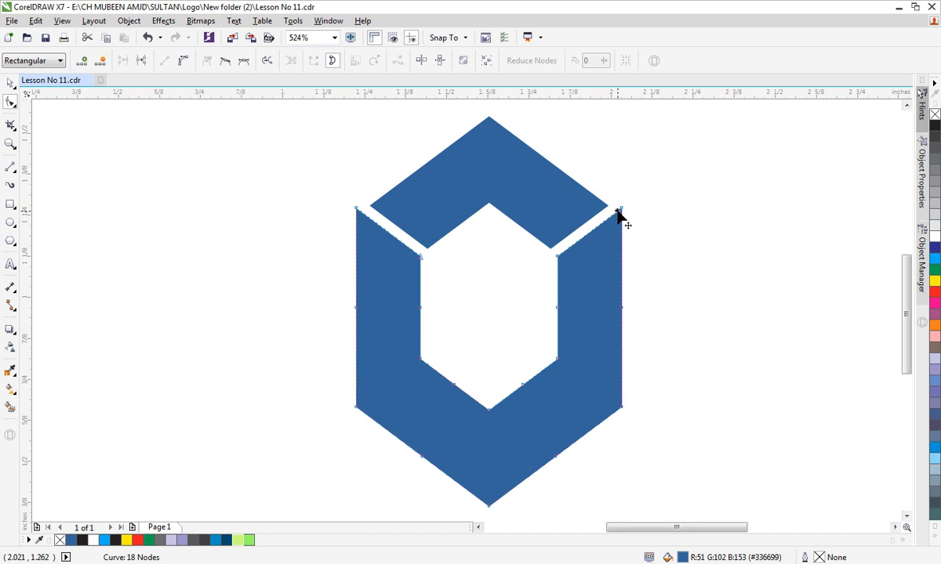
{"action": "double_click", "coordinate": [620, 213]}
{"action": "double_click", "coordinate": [622, 213]}
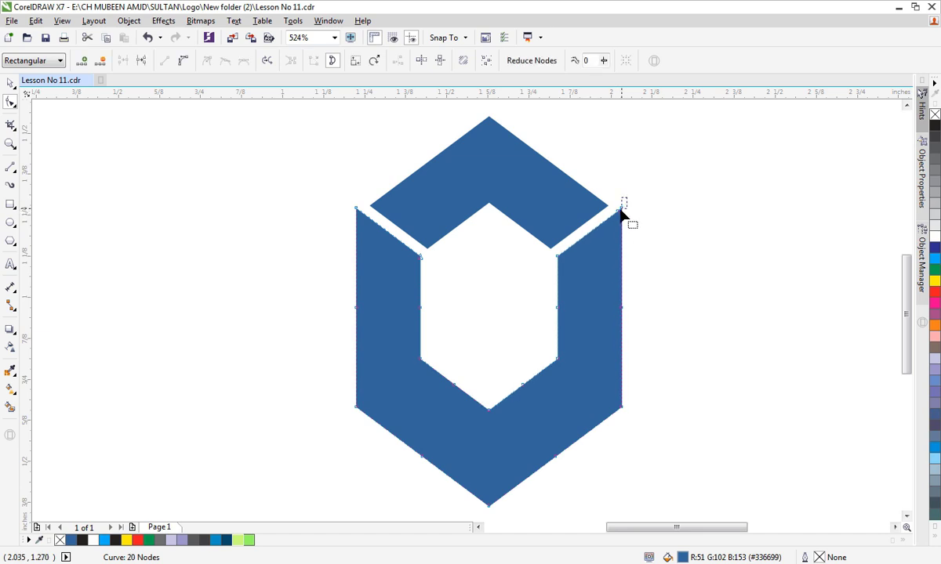
{"action": "double_click", "coordinate": [619, 221]}
{"action": "key", "text": "z"}
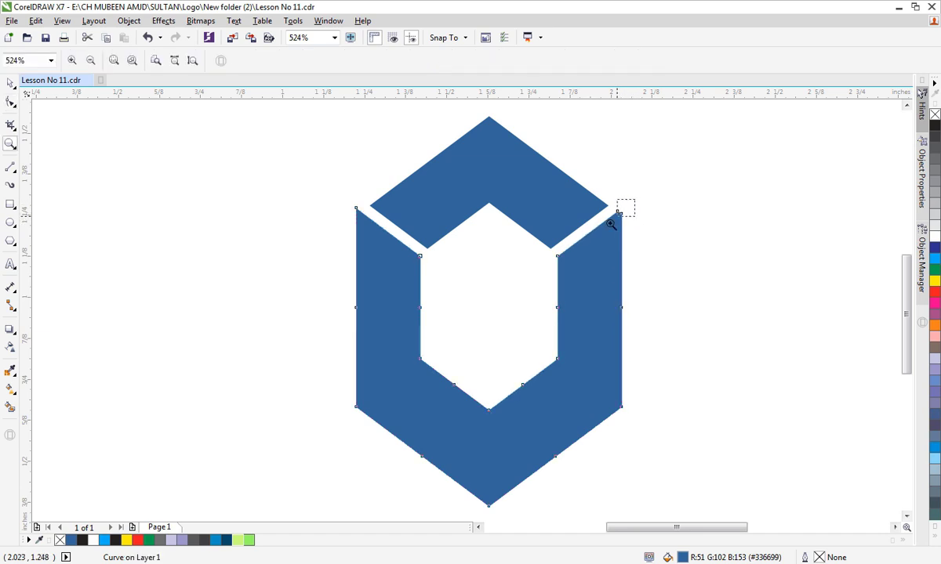
{"action": "left_click_drag", "start_coordinate": [539, 286], "coordinate": [545, 290]}
{"action": "left_click", "coordinate": [11, 83]}
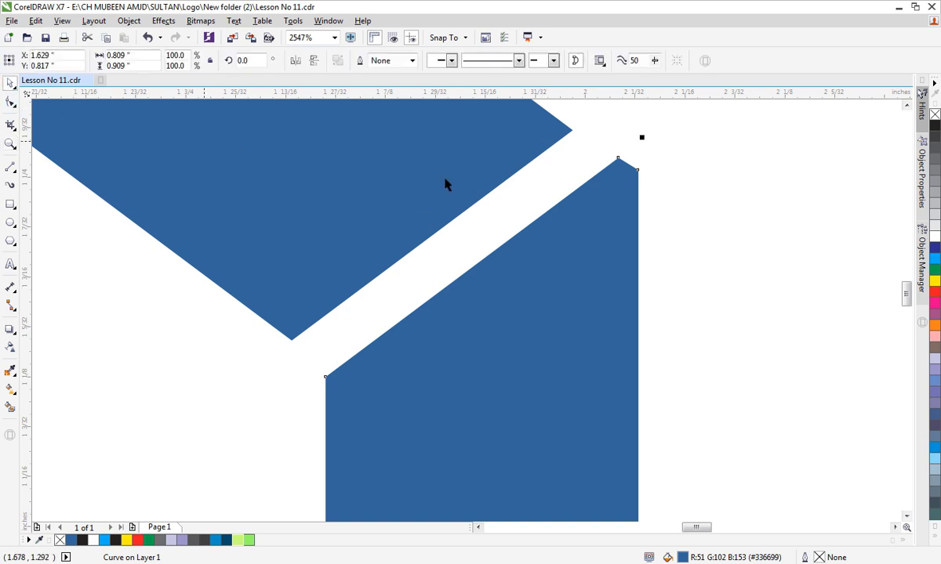
{"action": "left_click", "coordinate": [704, 210]}
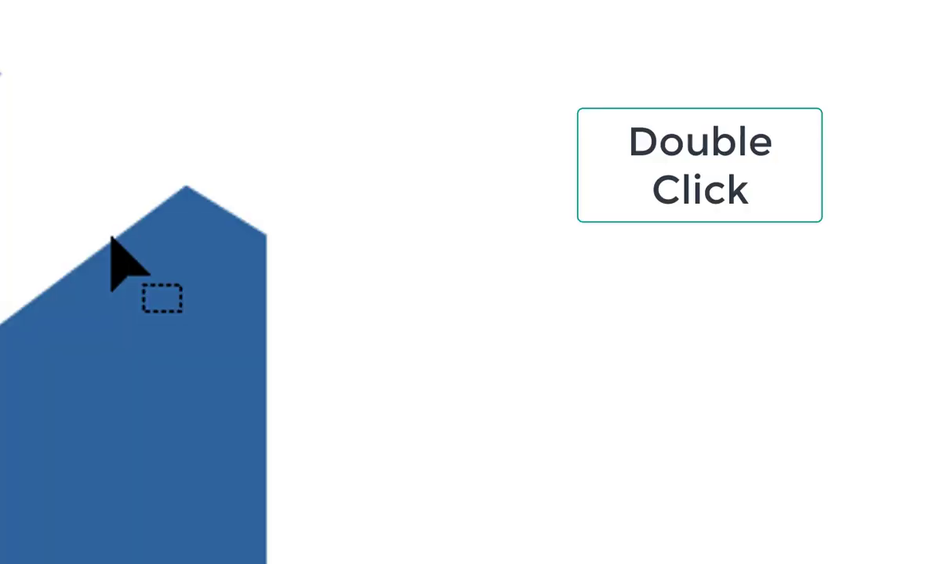
Step: Round the lower piece's pointed top corner by deleting its corner nodes
{"action": "double_click", "coordinate": [601, 172]}
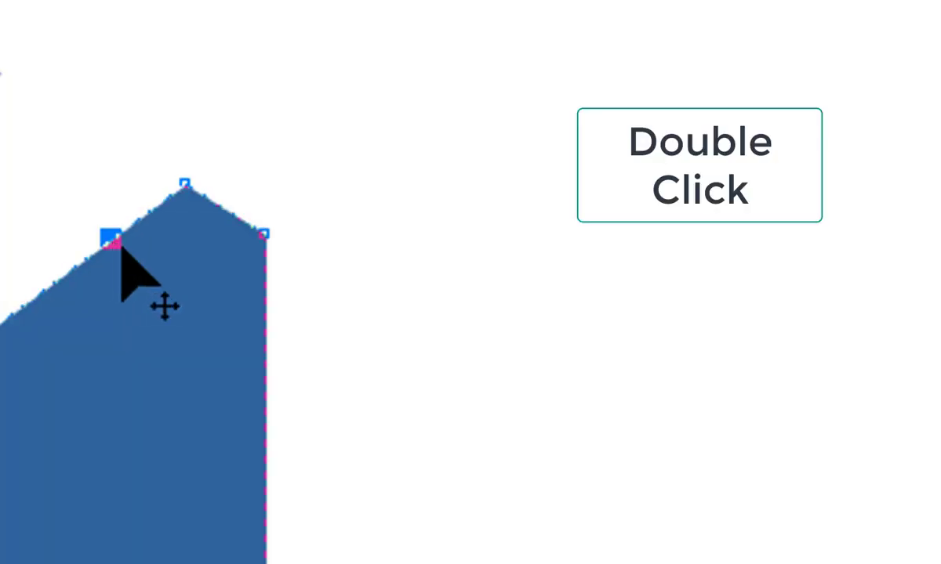
{"action": "double_click", "coordinate": [263, 313]}
{"action": "left_click_drag", "start_coordinate": [330, 123], "coordinate": [174, 258]}
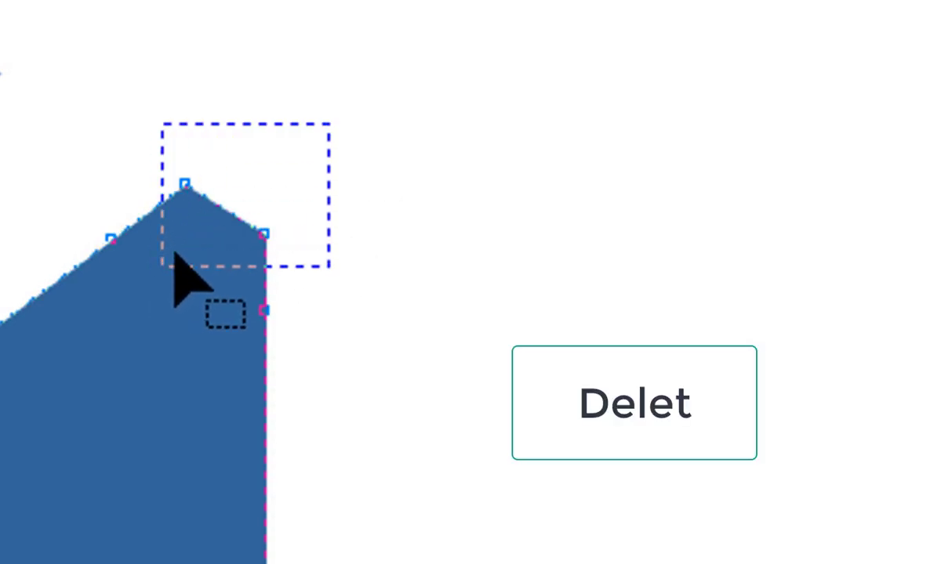
{"action": "key", "text": "Delete"}
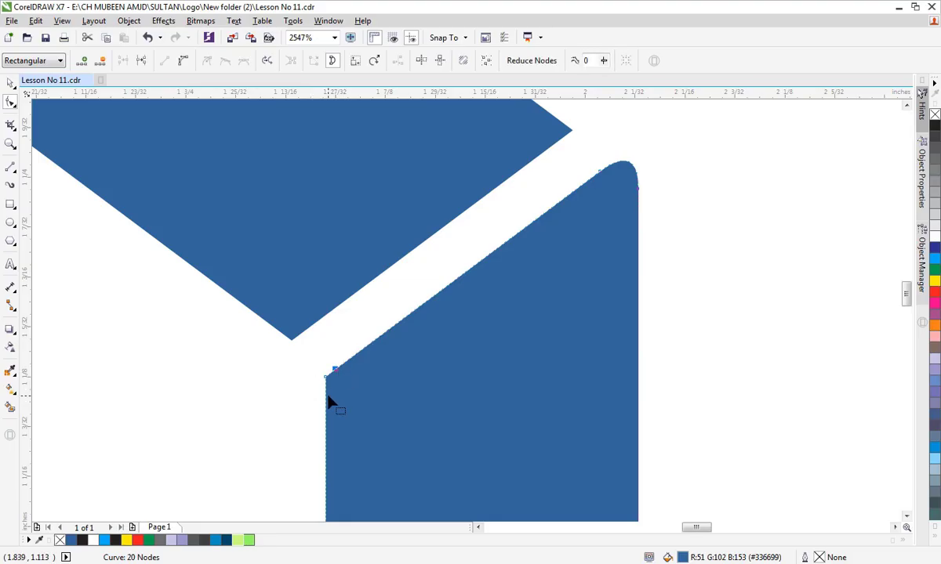
{"action": "double_click", "coordinate": [326, 397]}
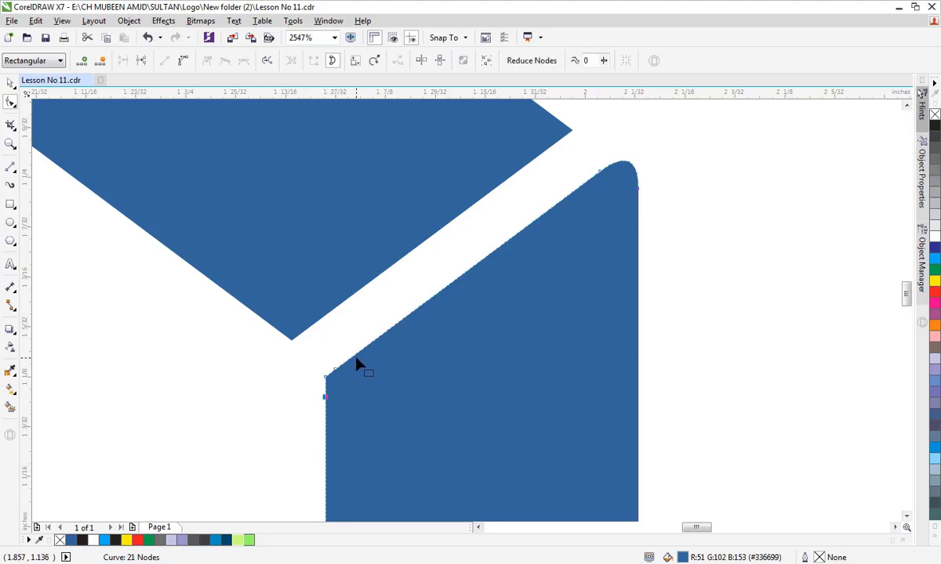
Step: Round the top chevron's bottom point and right tip by deleting their nodes
{"action": "left_click", "coordinate": [292, 328]}
{"action": "left_click_drag", "start_coordinate": [273, 323], "coordinate": [272, 323]}
{"action": "key", "text": "Delete"}
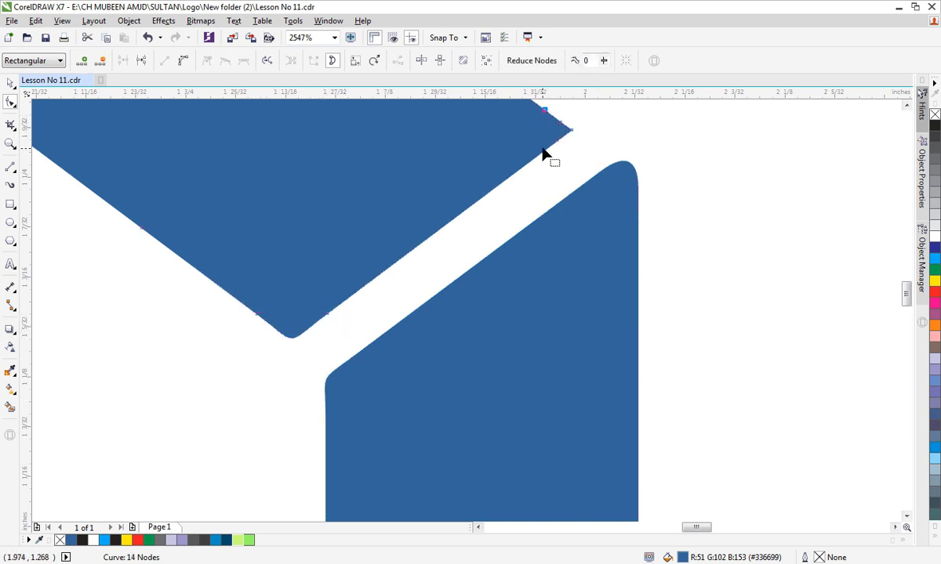
{"action": "left_click_drag", "start_coordinate": [603, 100], "coordinate": [563, 146]}
{"action": "key", "text": "Delete"}
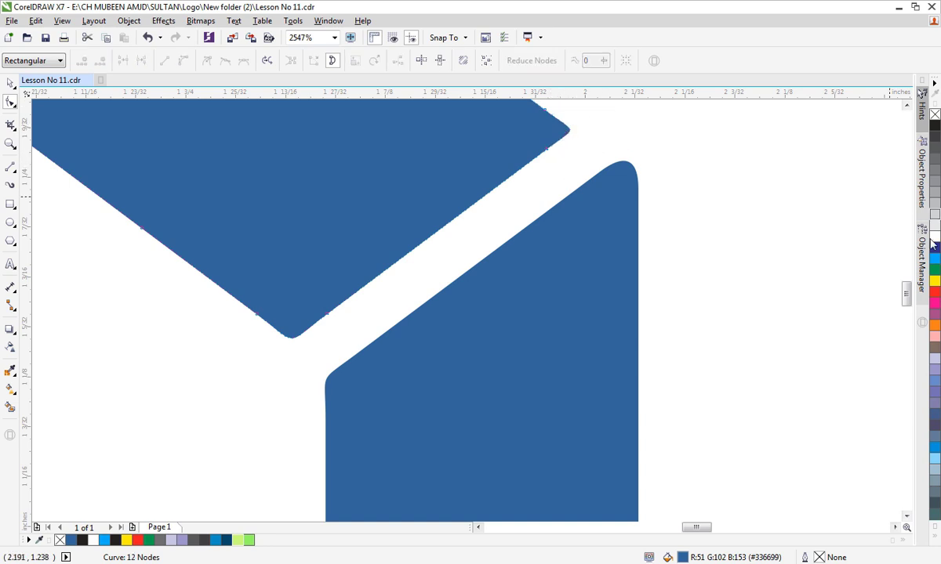
{"action": "left_click_drag", "start_coordinate": [905, 293], "coordinate": [908, 343]}
{"action": "double_click", "coordinate": [637, 312]}
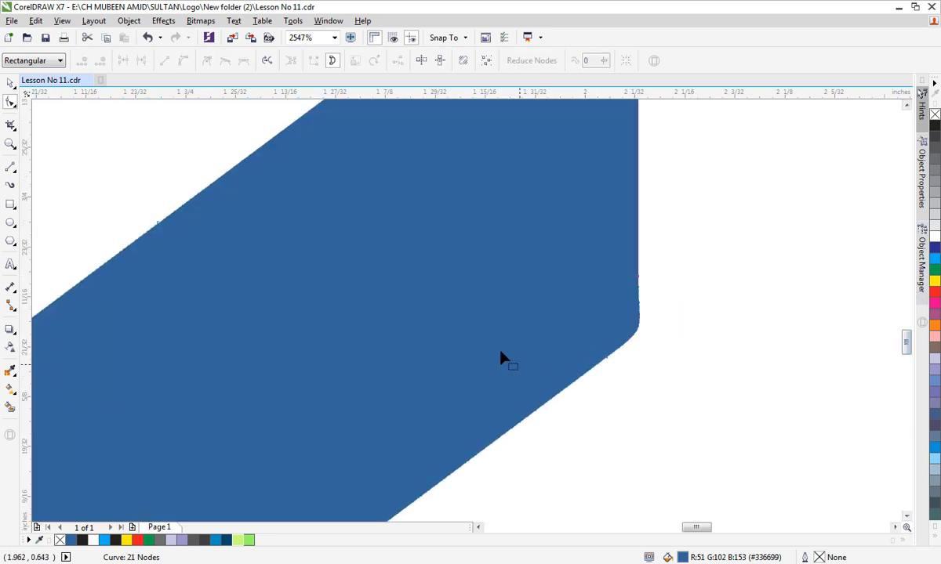
Step: Round the logo's bottom tip and a left-edge corner by replacing their corner nodes
{"action": "key", "text": "z"}
{"action": "key", "text": "F4"}
{"action": "left_click_drag", "start_coordinate": [532, 515], "coordinate": [317, 408]}
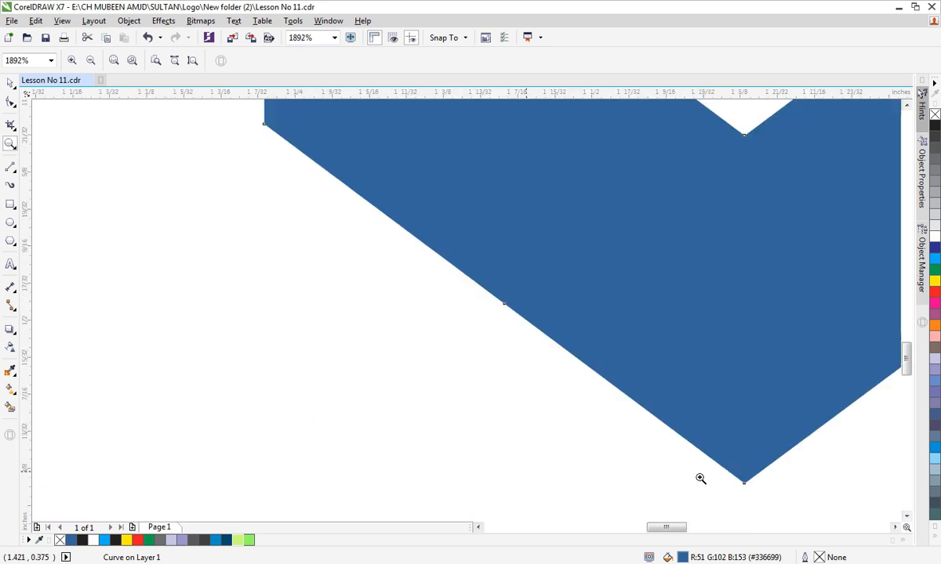
{"action": "key", "text": "F10"}
{"action": "left_click", "coordinate": [743, 482]}
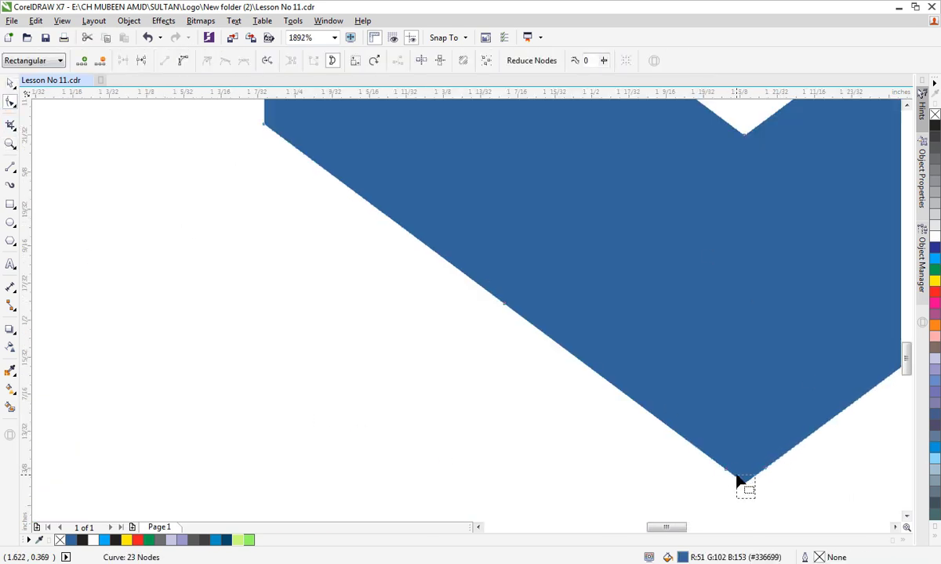
{"action": "key", "text": "Delete"}
{"action": "double_click", "coordinate": [789, 451]}
{"action": "key", "text": "Delete"}
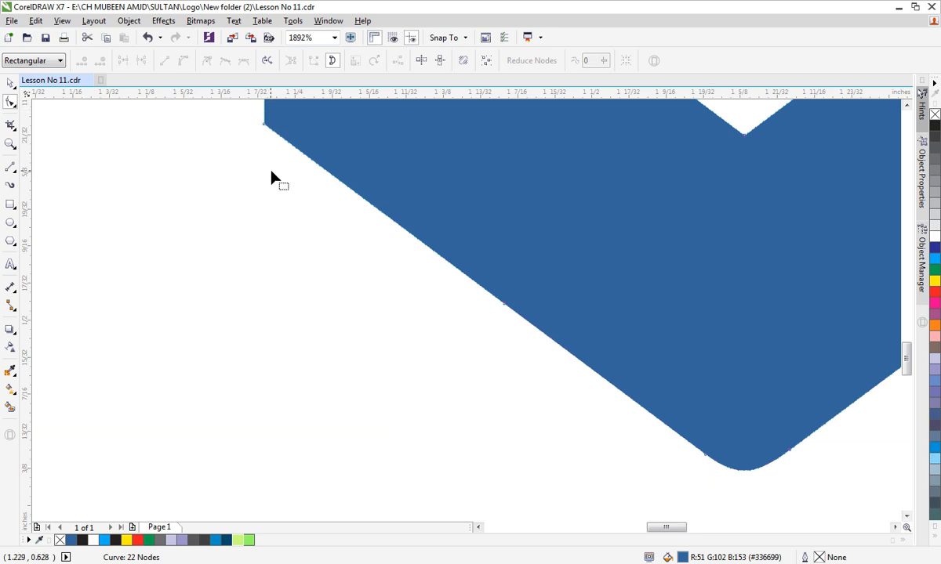
{"action": "scroll", "coordinate": [273, 235], "scroll_direction": "up", "scroll_amount": 3}
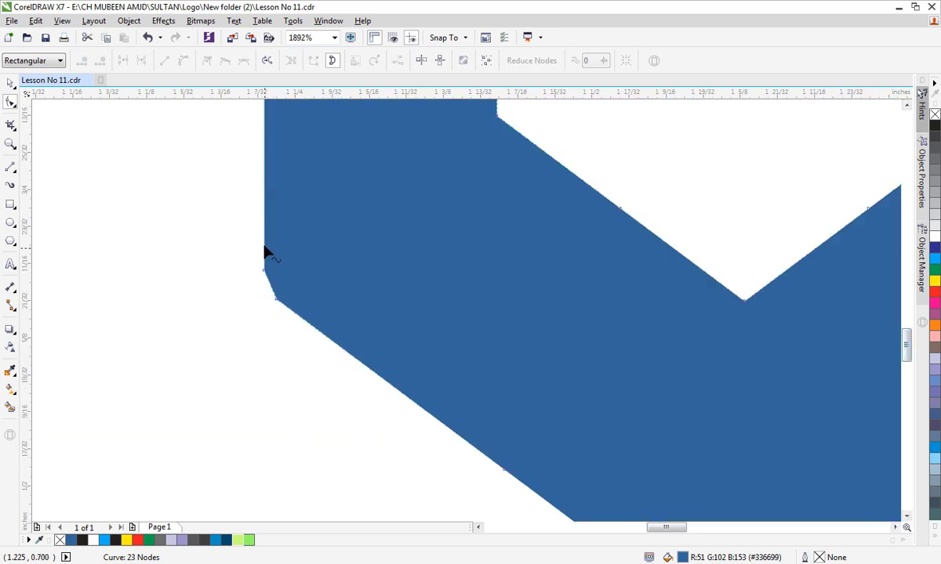
{"action": "double_click", "coordinate": [264, 246]}
{"action": "key", "text": "Delete"}
Step: Round the top chevron's left tip by deleting its tip node
{"action": "key", "text": "z"}
{"action": "key", "text": "F4"}
{"action": "left_click_drag", "start_coordinate": [388, 236], "coordinate": [439, 277]}
{"action": "key", "text": "space"}
{"action": "left_click", "coordinate": [447, 204]}
{"action": "key", "text": "F10"}
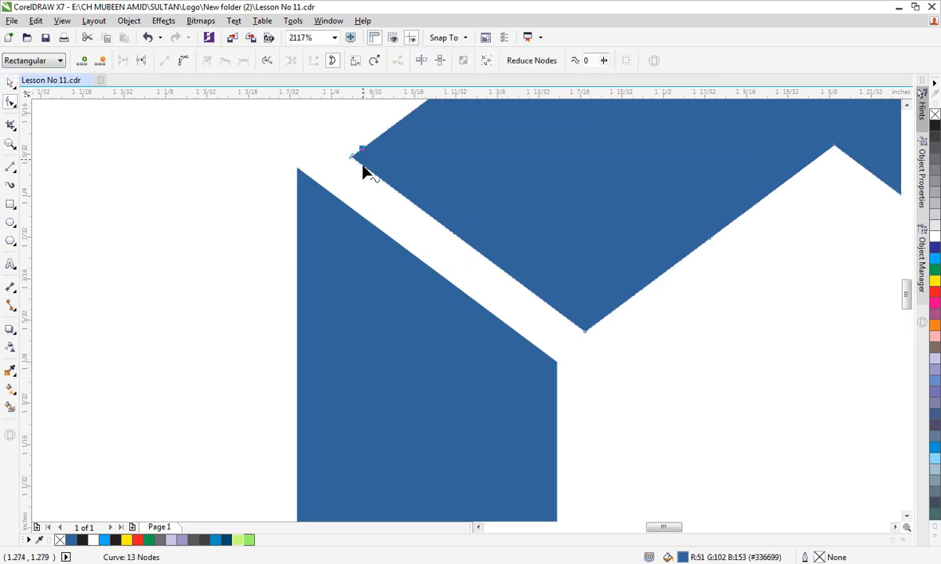
{"action": "left_click", "coordinate": [361, 155]}
{"action": "key", "text": "Delete"}
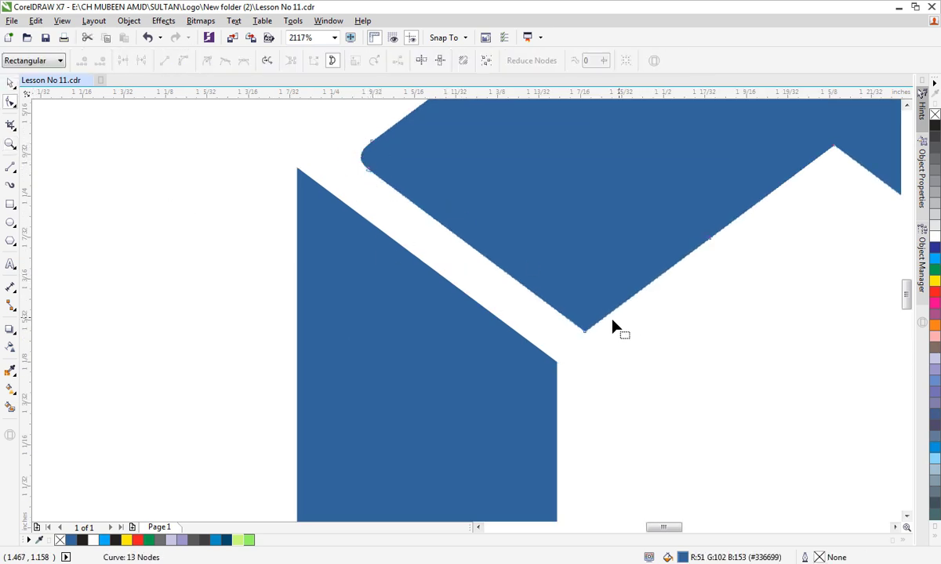
Step: Round the inner V corner and the left arm's top corner
{"action": "double_click", "coordinate": [575, 324]}
{"action": "double_click", "coordinate": [615, 312]}
{"action": "left_click_drag", "start_coordinate": [557, 315], "coordinate": [602, 340]}
{"action": "key", "text": "Delete"}
{"action": "double_click", "coordinate": [297, 187]}
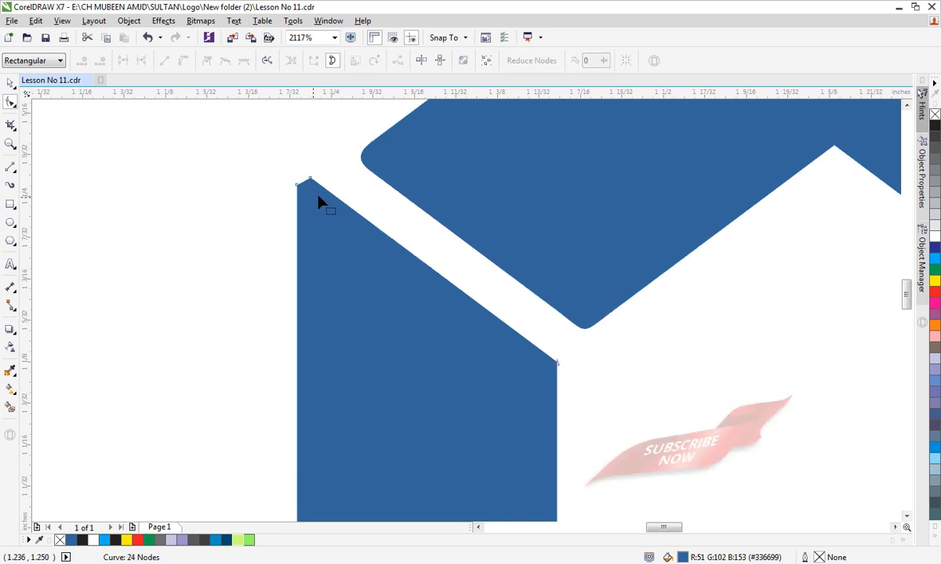
{"action": "left_click_drag", "start_coordinate": [279, 173], "coordinate": [316, 197]}
{"action": "key", "text": "Delete"}
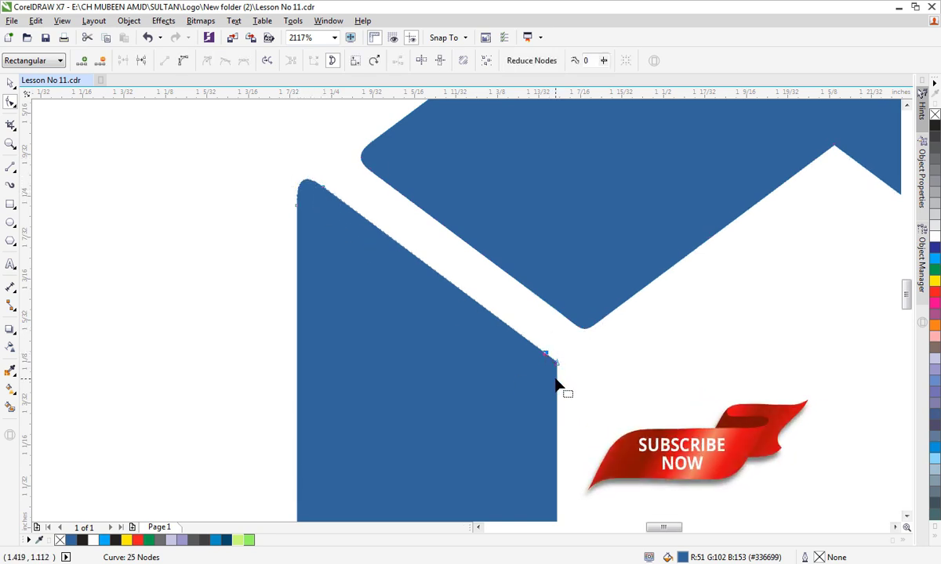
Step: Round the chevron's top apex and the inner notch apex, leaving the whole logo soft-cornered
{"action": "key", "text": "z"}
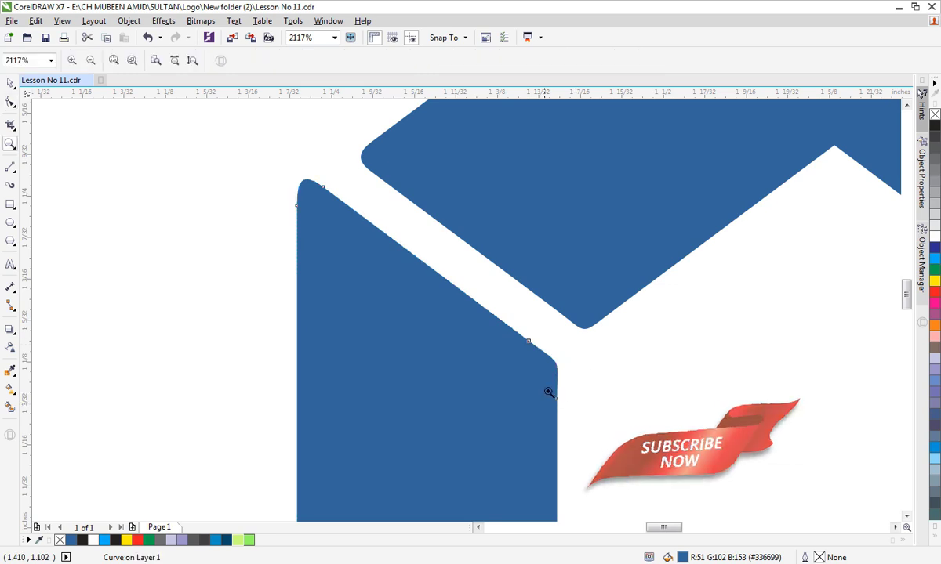
{"action": "key", "text": "F4"}
{"action": "left_click_drag", "start_coordinate": [426, 103], "coordinate": [533, 225]}
{"action": "key", "text": "space"}
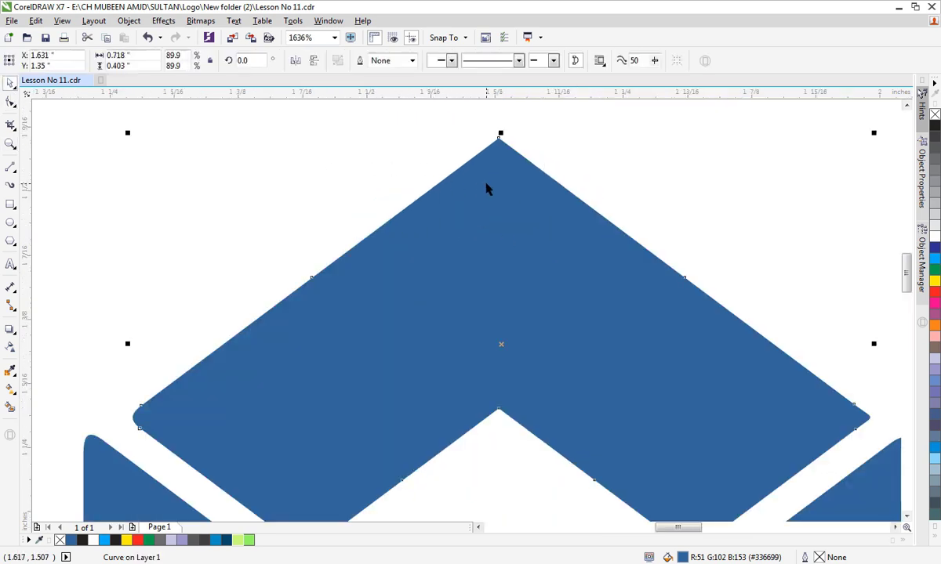
{"action": "key", "text": "F10"}
{"action": "key", "text": "Delete"}
{"action": "left_click_drag", "start_coordinate": [495, 151], "coordinate": [514, 156]}
{"action": "key", "text": "ctrl+z"}
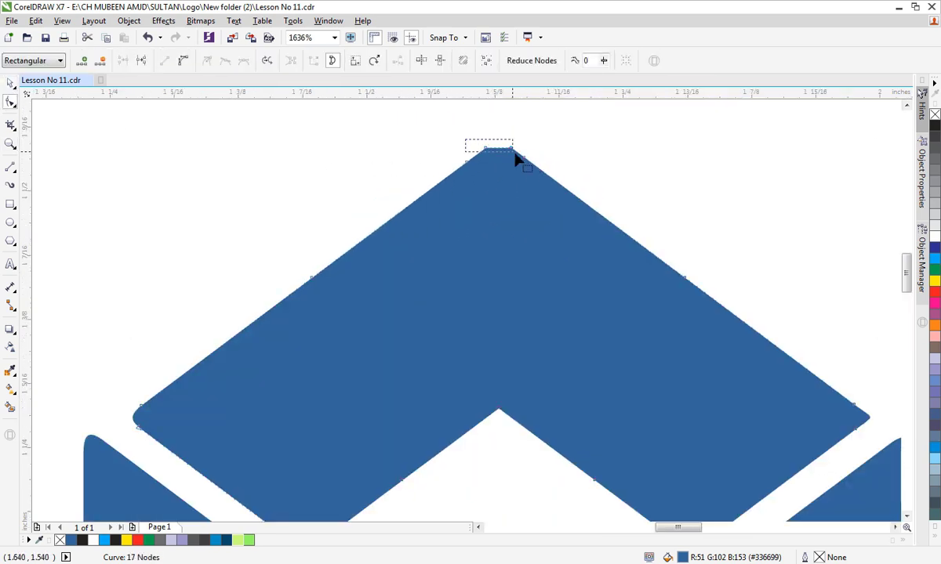
{"action": "key", "text": "Delete"}
{"action": "left_click_drag", "start_coordinate": [510, 390], "coordinate": [479, 429]}
{"action": "key", "text": "Delete"}
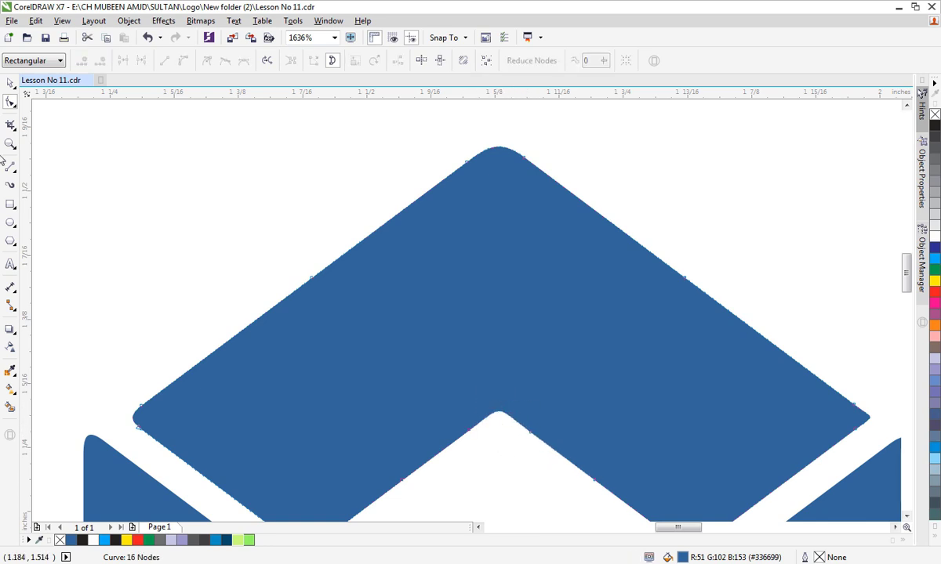
{"action": "key", "text": "space"}
{"action": "left_click", "coordinate": [162, 204]}
{"action": "key", "text": "shift+F4"}
Step: Fill the U-shaped body with a diagonal linear gradient from dark navy to bright blue
{"action": "left_click_drag", "start_coordinate": [597, 174], "coordinate": [315, 469]}
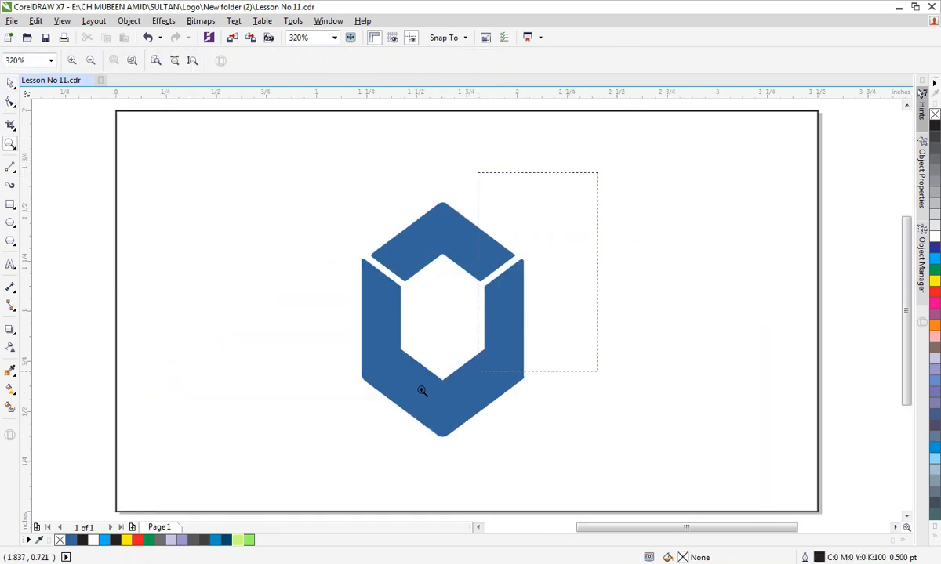
{"action": "key", "text": "space"}
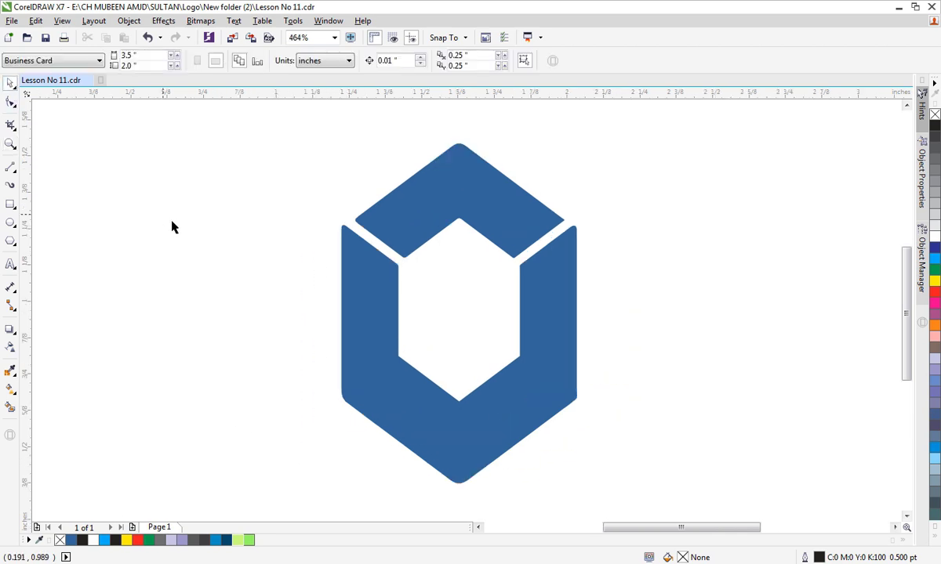
{"action": "left_click", "coordinate": [10, 389]}
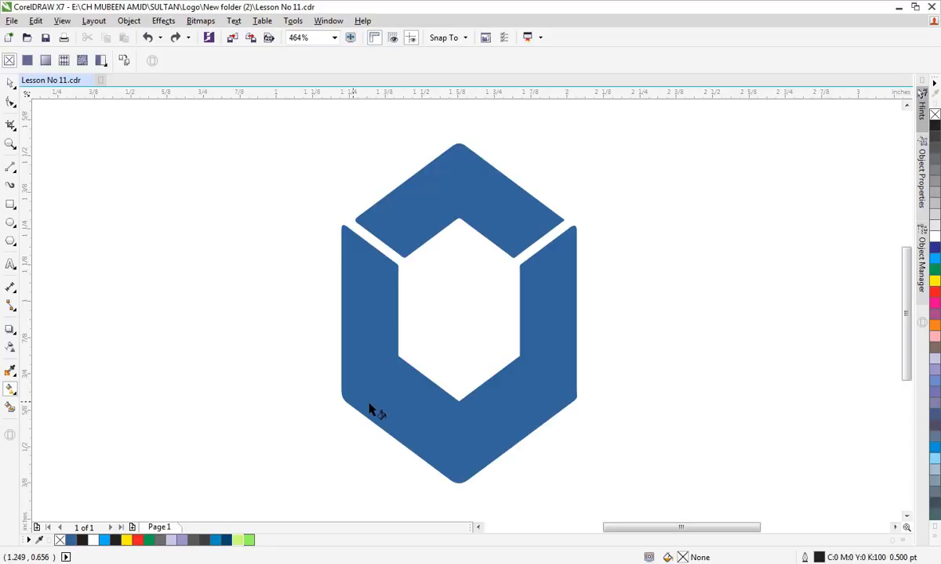
{"action": "left_click", "coordinate": [433, 439]}
{"action": "left_click_drag", "start_coordinate": [477, 430], "coordinate": [529, 270]}
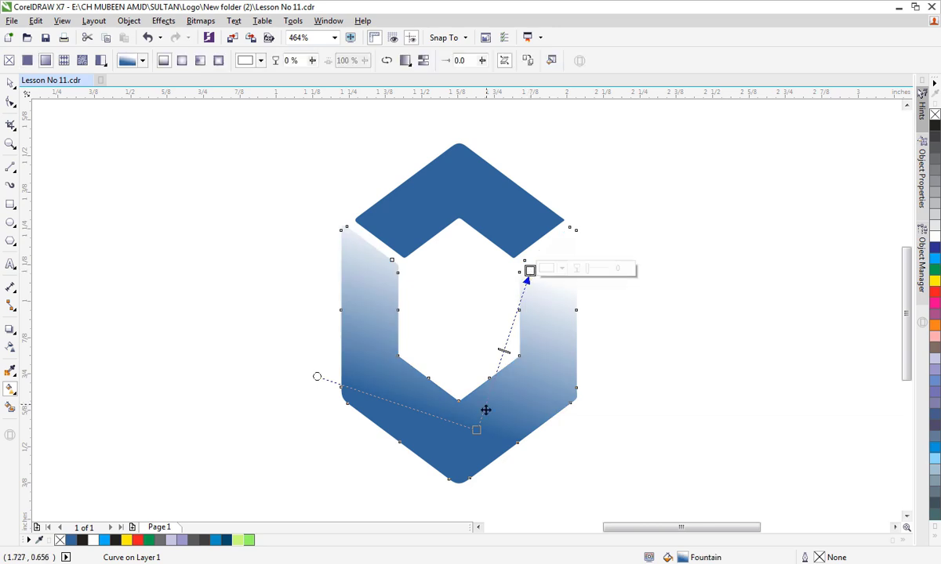
{"action": "left_click_drag", "start_coordinate": [476, 430], "coordinate": [474, 447]}
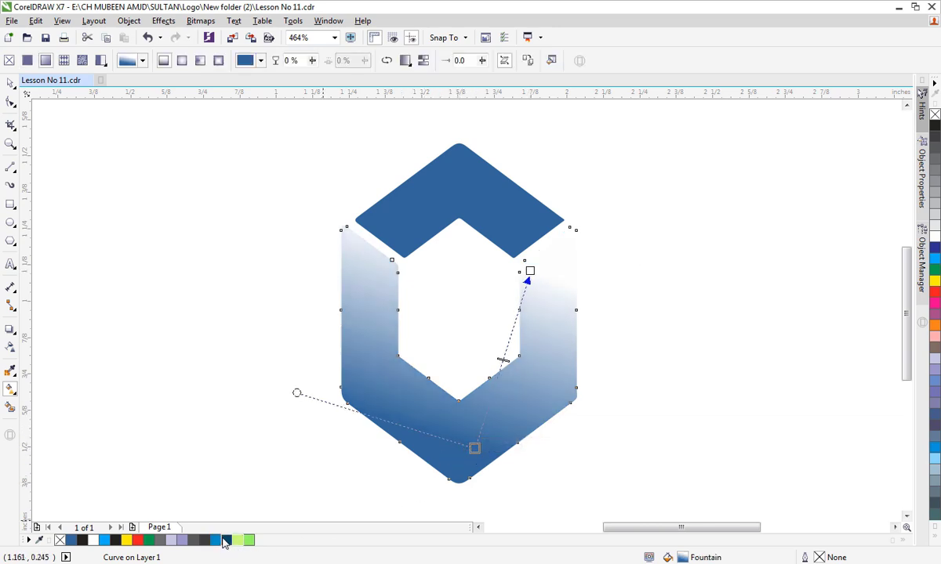
{"action": "left_click", "coordinate": [213, 542]}
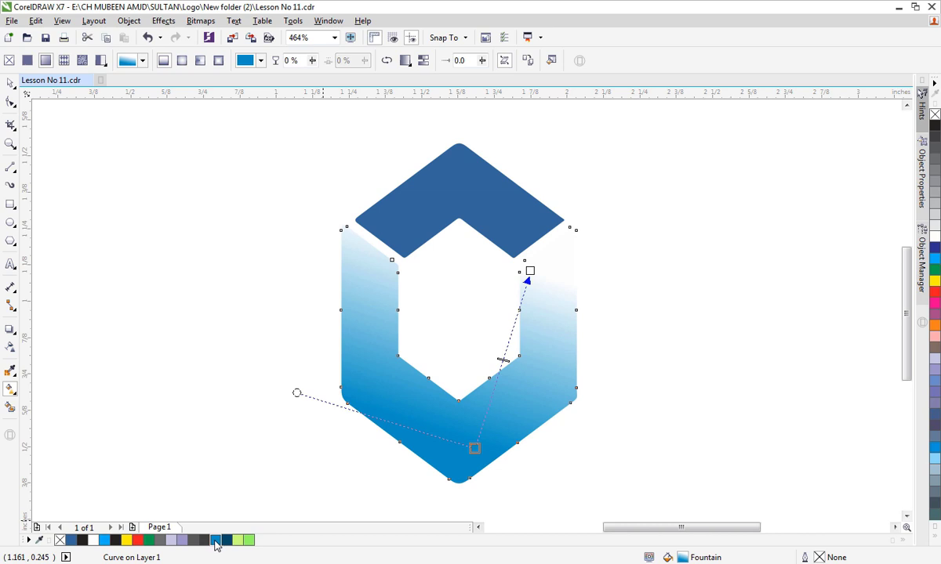
{"action": "left_click", "coordinate": [530, 271]}
{"action": "left_click", "coordinate": [225, 541]}
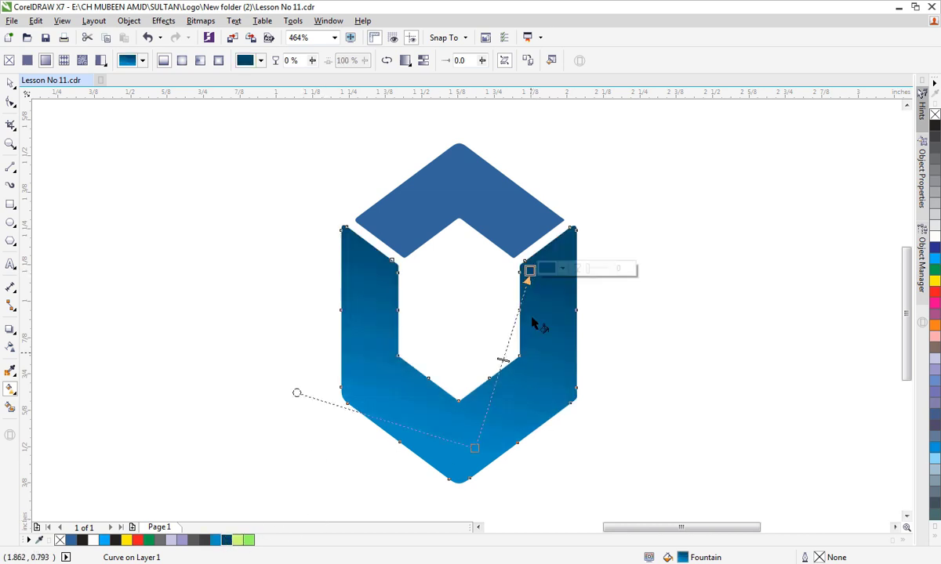
{"action": "left_click_drag", "start_coordinate": [520, 271], "coordinate": [359, 265]}
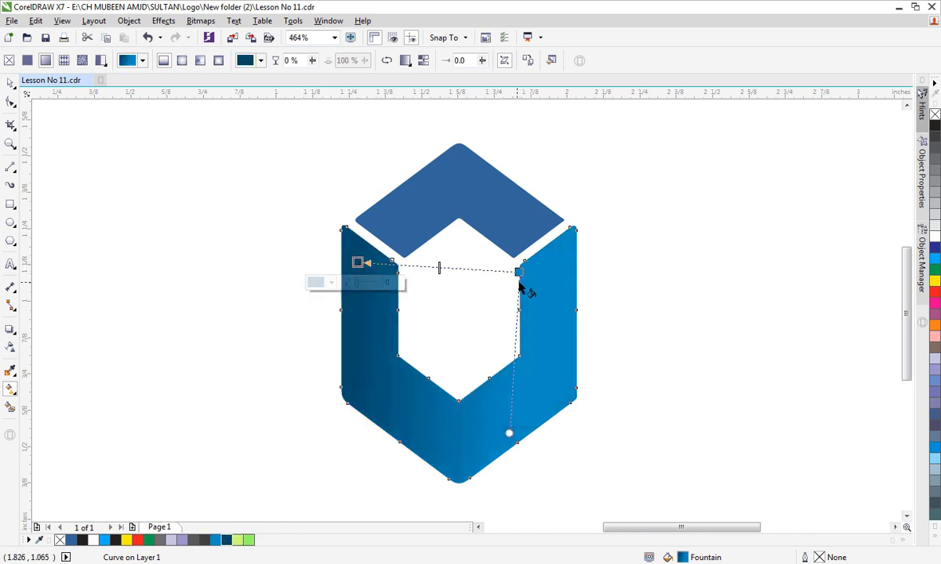
{"action": "mouse_move", "coordinate": [519, 271]}
{"action": "left_mouse_down"}
{"action": "mouse_move", "coordinate": [520, 430]}
{"action": "mouse_move", "coordinate": [534, 407]}
{"action": "left_mouse_up"}
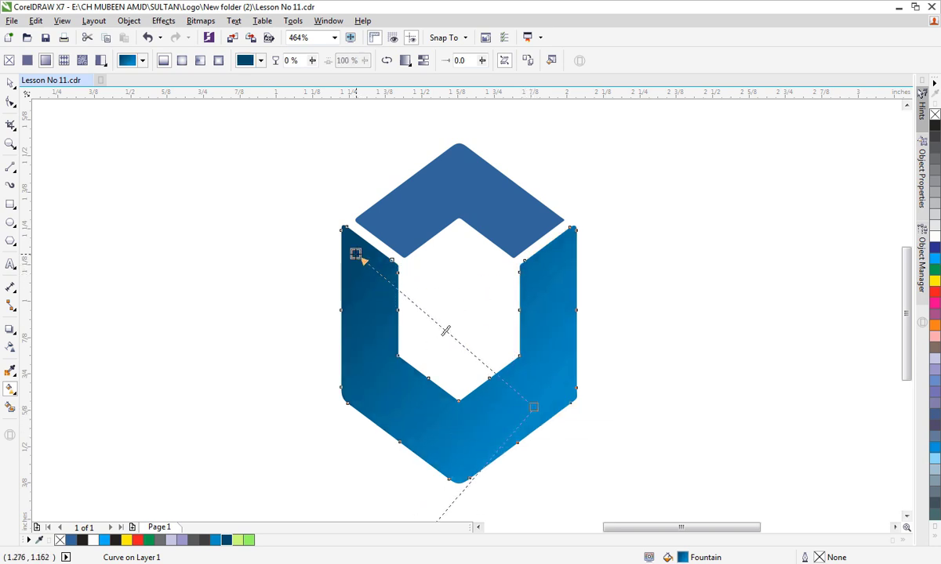
{"action": "left_click_drag", "start_coordinate": [533, 407], "coordinate": [515, 424]}
Step: Give the top chevron a diagonal linear gradient from yellow-green to light green
{"action": "left_click", "coordinate": [421, 226]}
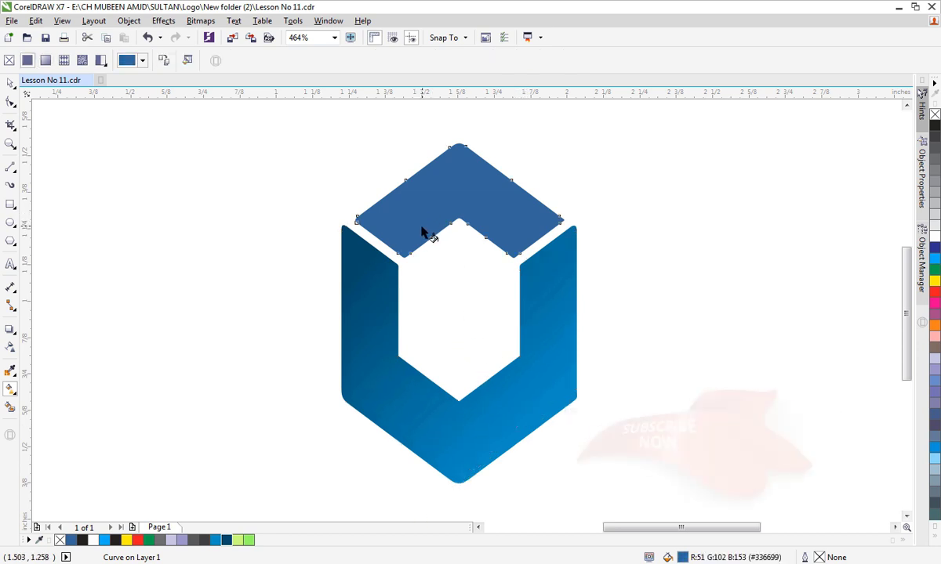
{"action": "left_click_drag", "start_coordinate": [371, 152], "coordinate": [489, 174]}
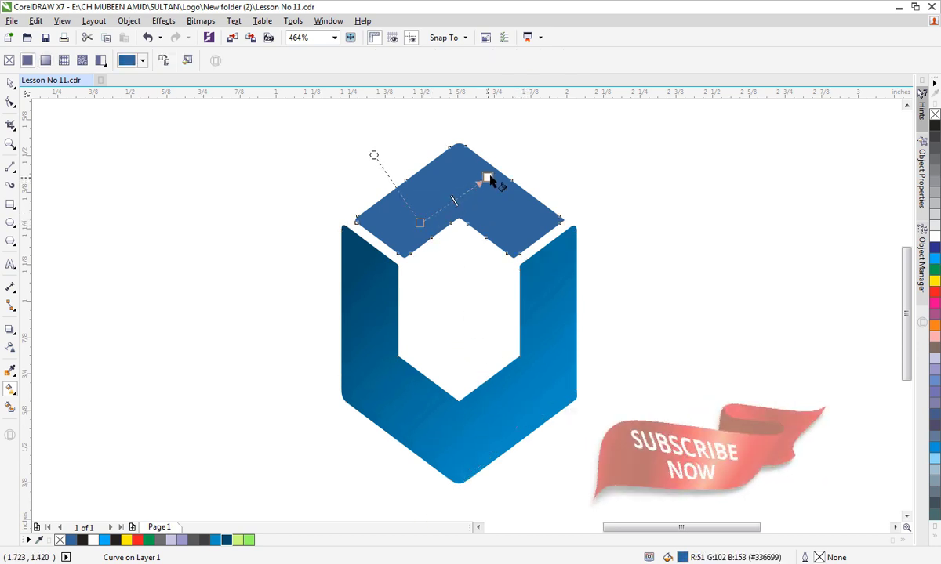
{"action": "left_click", "coordinate": [250, 541]}
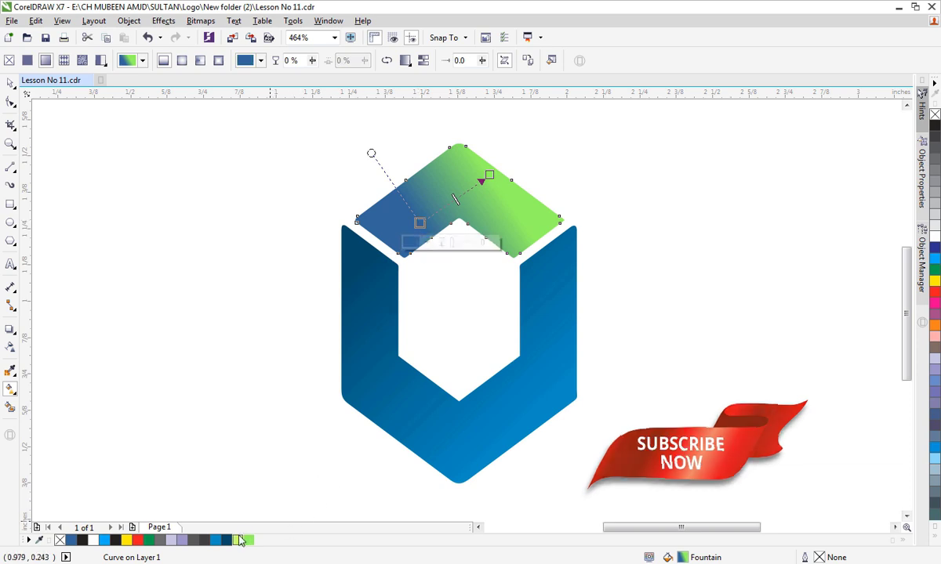
{"action": "left_click", "coordinate": [238, 540]}
{"action": "left_click_drag", "start_coordinate": [421, 223], "coordinate": [534, 226]}
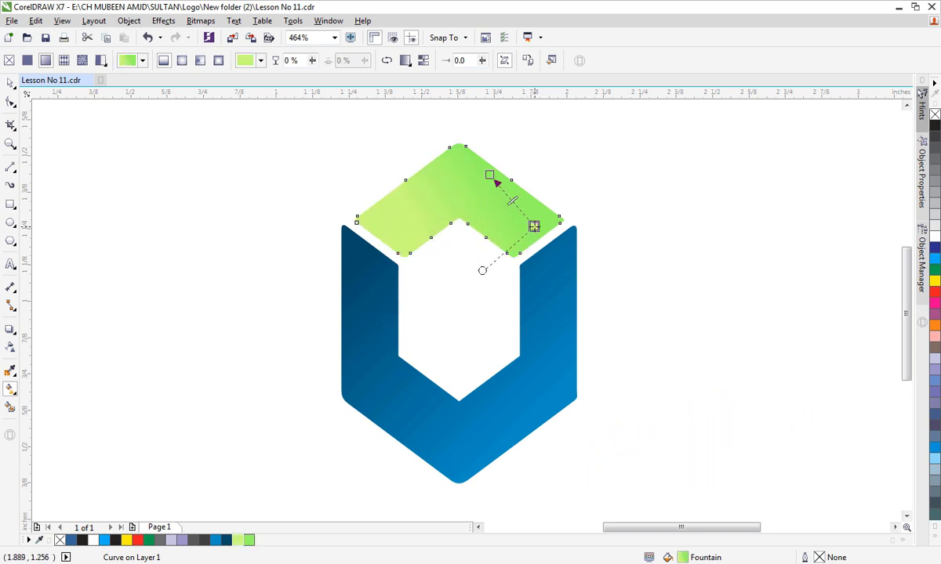
{"action": "mouse_move", "coordinate": [489, 174]}
{"action": "left_mouse_down"}
{"action": "mouse_move", "coordinate": [427, 195]}
{"action": "mouse_move", "coordinate": [418, 184]}
{"action": "left_mouse_up"}
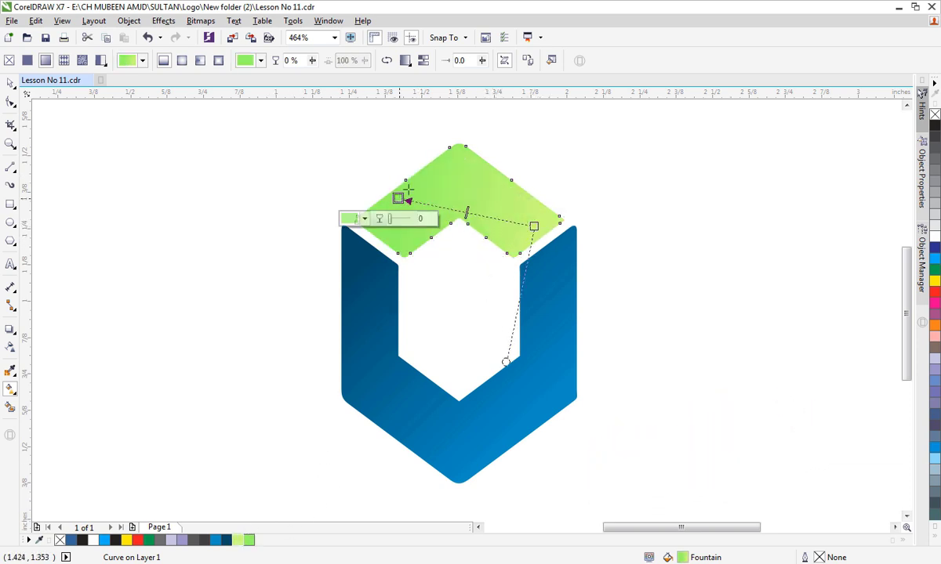
{"action": "left_click", "coordinate": [10, 83]}
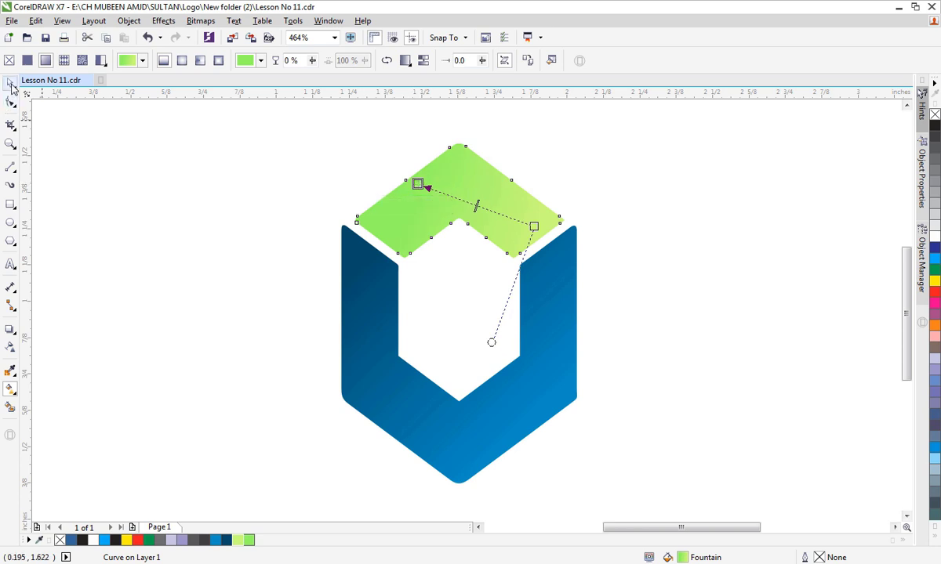
{"action": "left_click", "coordinate": [235, 276]}
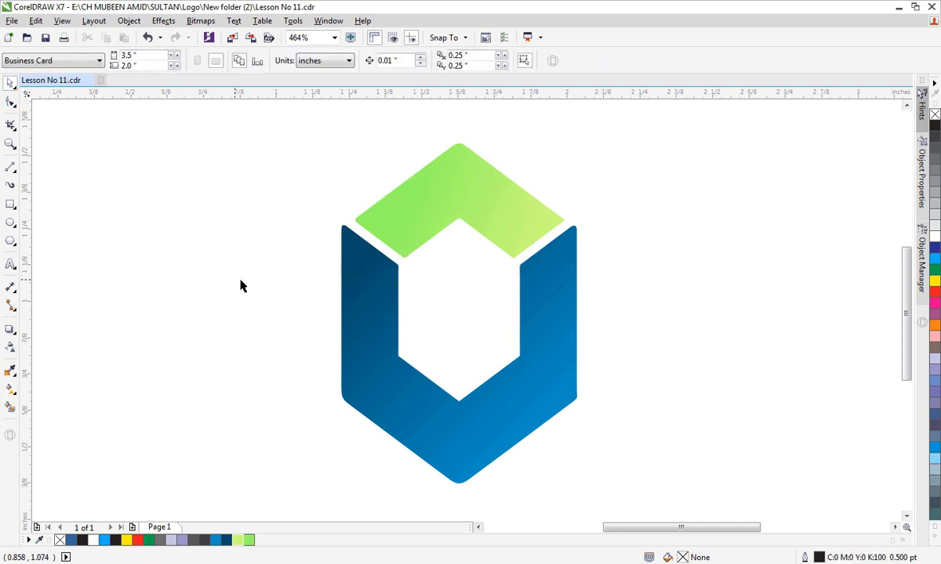
{"action": "left_click_drag", "start_coordinate": [568, 196], "coordinate": [486, 261]}
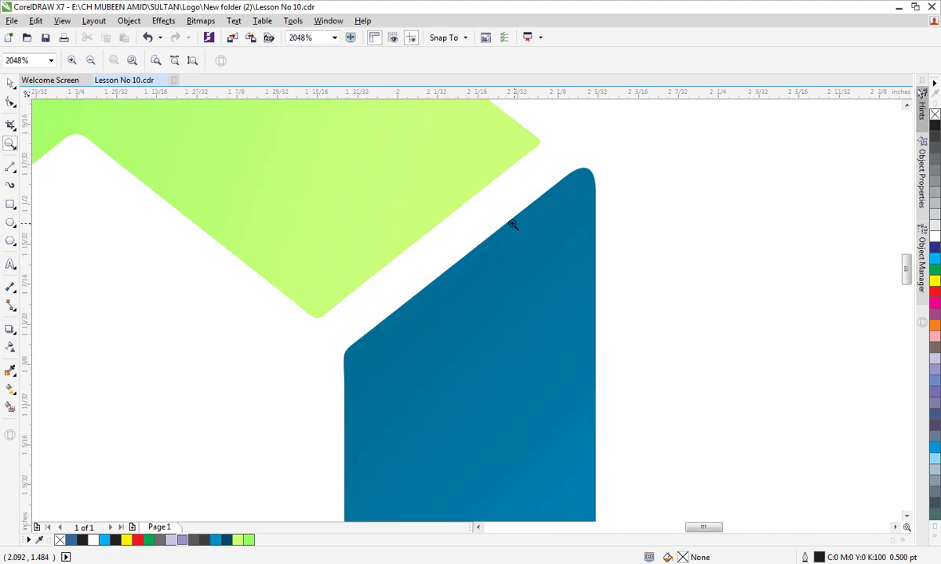
Step: Zoom in and draw a triangle of 2-point lines against the right blue arm's inner edge
{"action": "key", "text": "z"}
{"action": "left_click", "coordinate": [10, 167]}
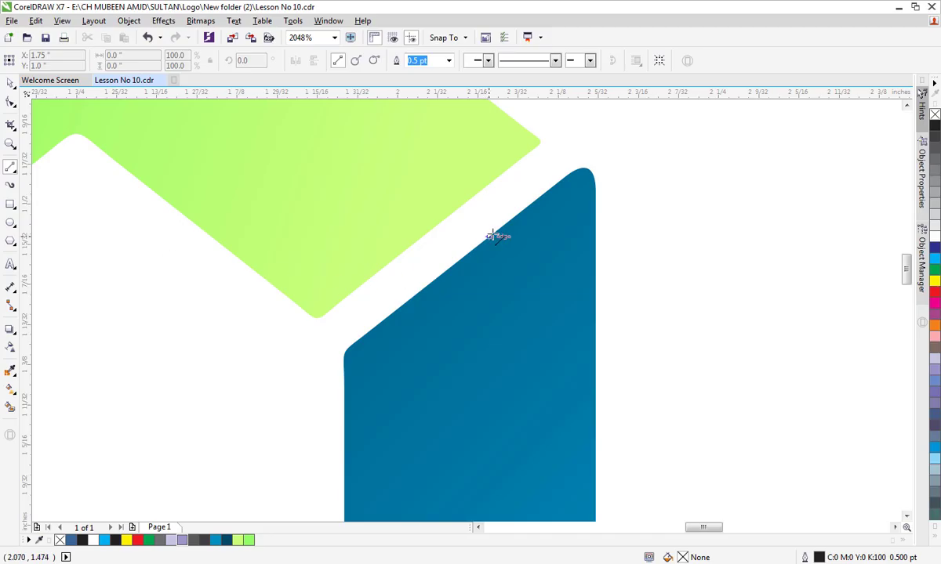
{"action": "left_click", "coordinate": [494, 233]}
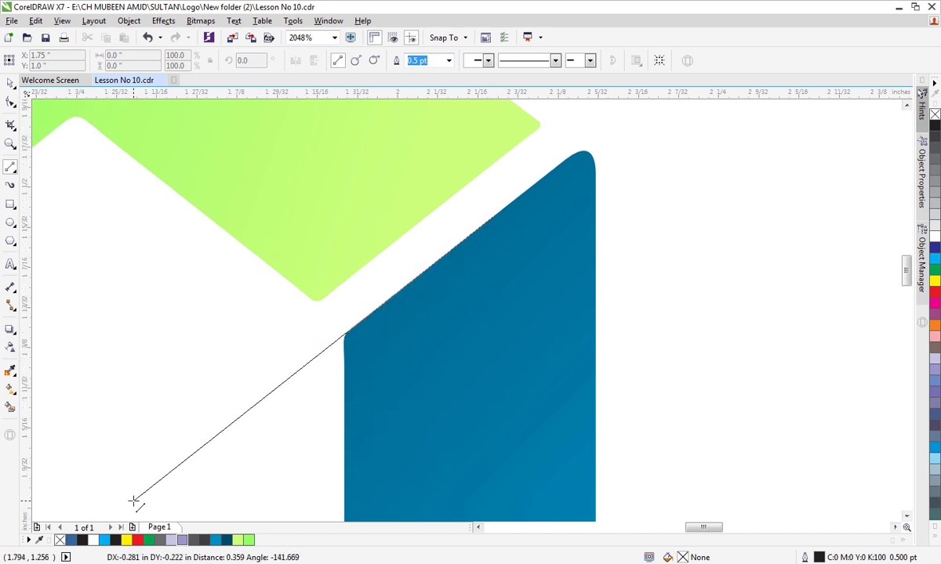
{"action": "double_click", "coordinate": [133, 500]}
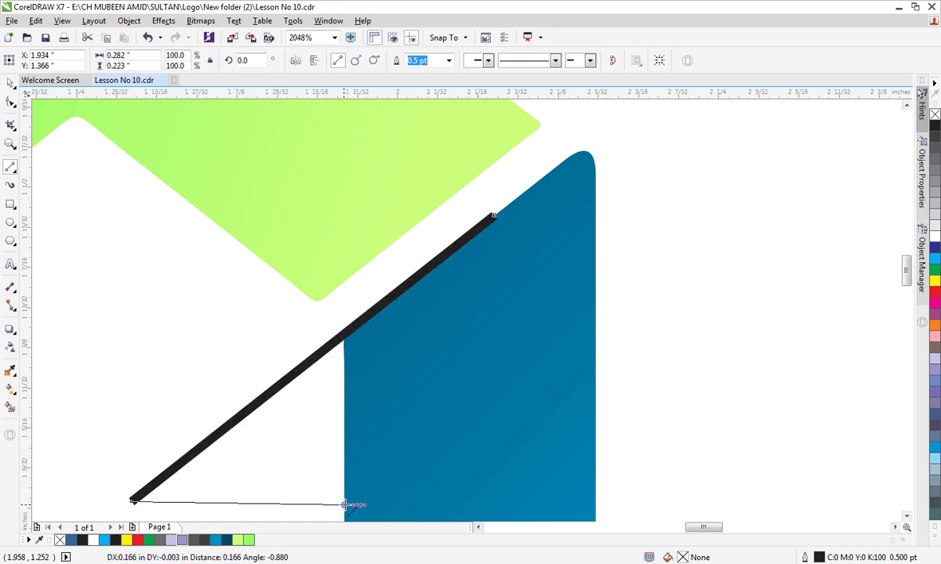
{"action": "left_click", "coordinate": [343, 504]}
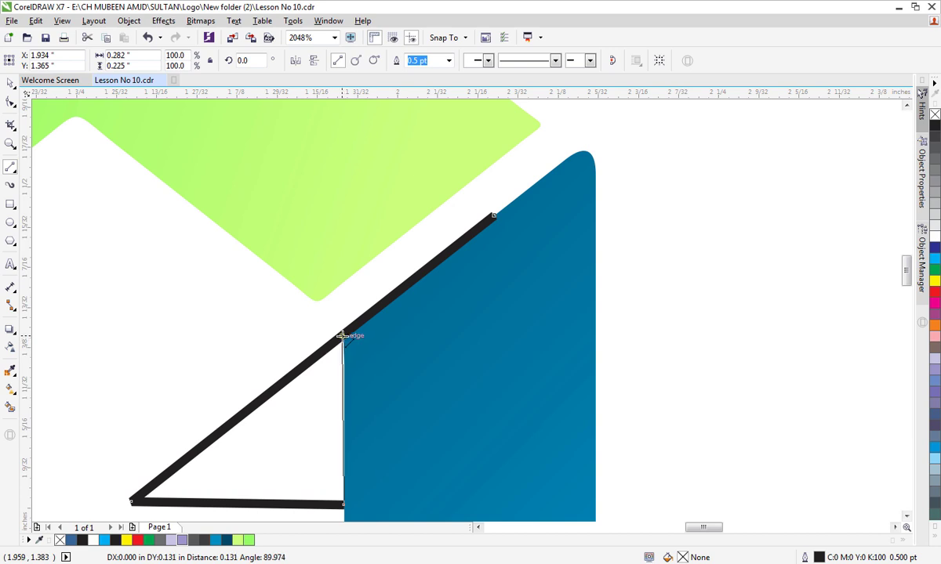
{"action": "left_click", "coordinate": [343, 336]}
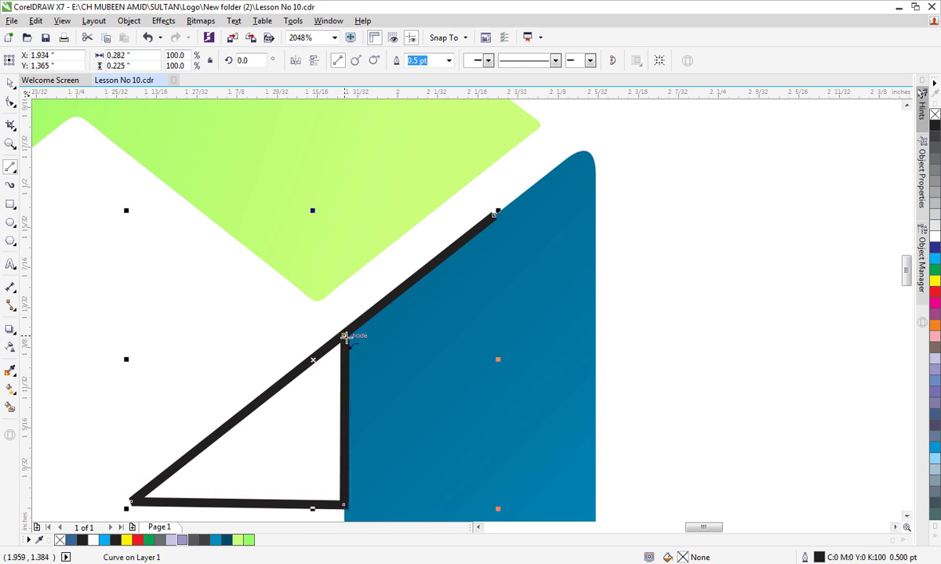
Step: Fill the triangle's interior blue with Smart Fill and select the new shape
{"action": "left_click", "coordinate": [10, 409]}
{"action": "left_click", "coordinate": [252, 462]}
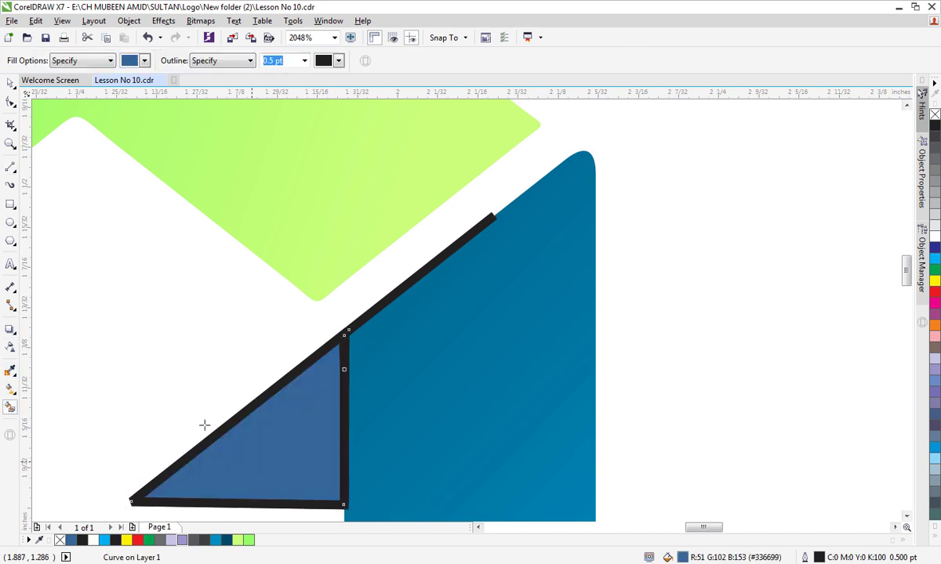
{"action": "left_click", "coordinate": [9, 82]}
{"action": "left_click", "coordinate": [666, 273]}
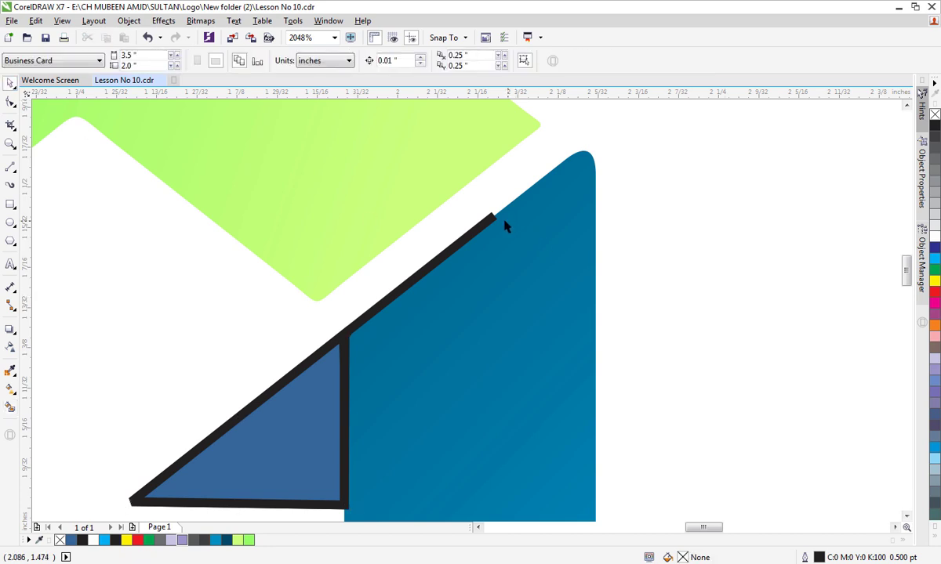
{"action": "left_click", "coordinate": [490, 225]}
{"action": "left_click", "coordinate": [490, 225]}
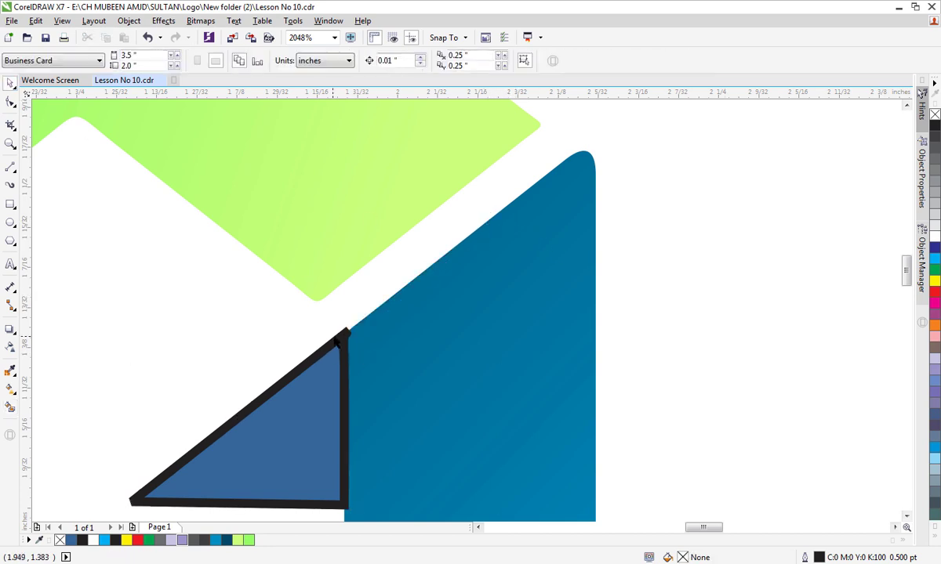
Step: Nudge the blue triangle back against the blue arm and remove its black outline
{"action": "left_click_drag", "start_coordinate": [337, 339], "coordinate": [293, 304]}
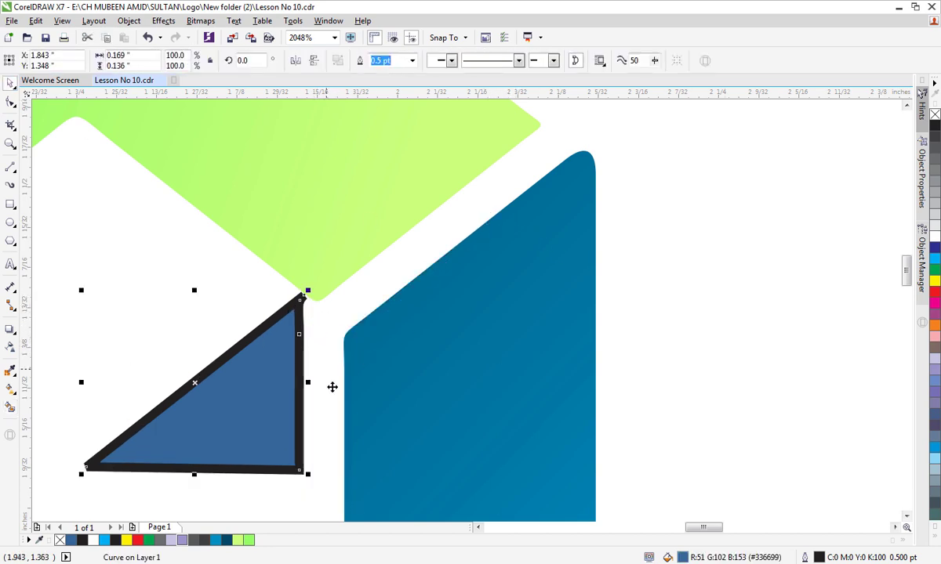
{"action": "left_click_drag", "start_coordinate": [332, 387], "coordinate": [379, 422]}
{"action": "right_click", "coordinate": [935, 114]}
{"action": "left_click", "coordinate": [729, 267]}
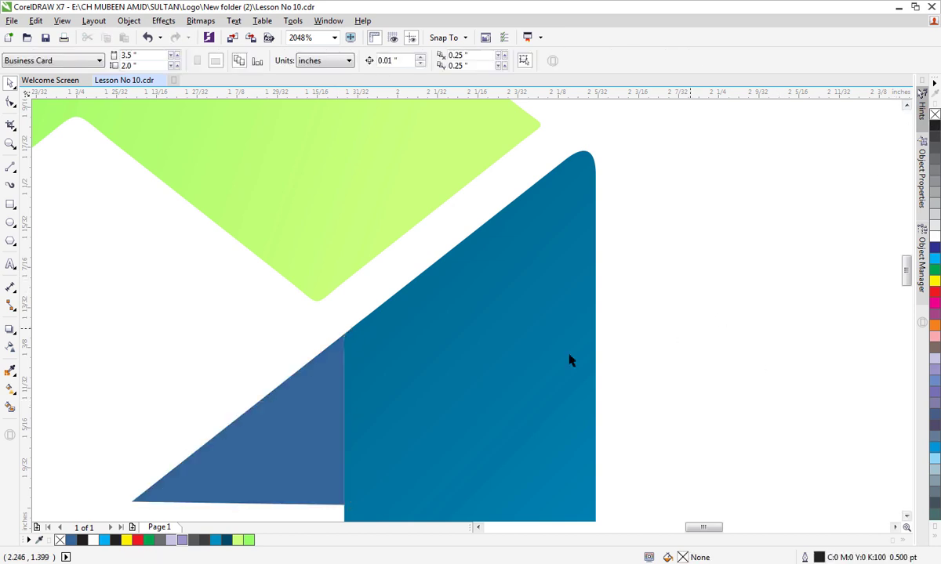
Step: Combine the blue triangle with the G body using Ctrl+L
{"action": "left_click", "coordinate": [329, 422]}
{"action": "left_click", "coordinate": [381, 212], "text": "shift"}
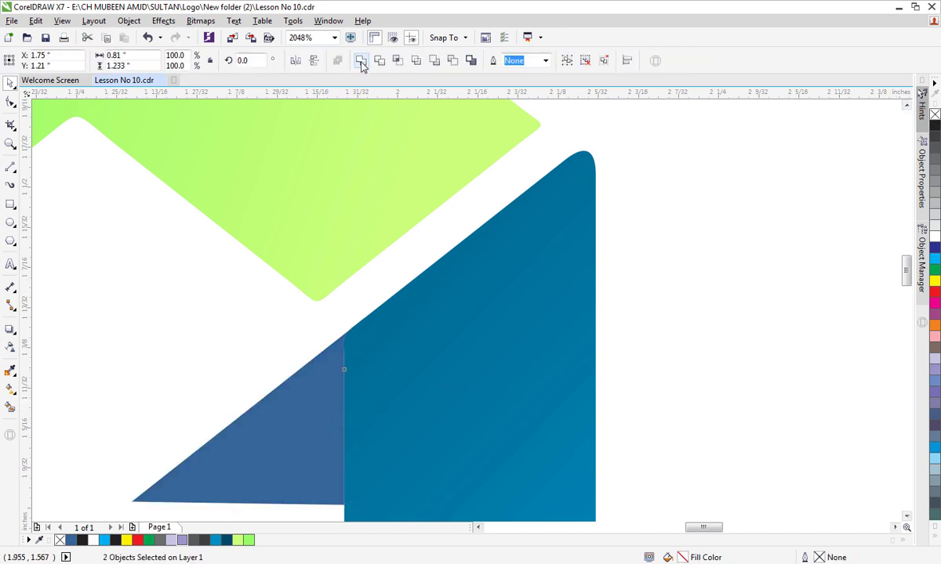
{"action": "key", "text": "ctrl+l"}
Step: Undo the combine, zoom out to the full page and marquee-select the logo pieces
{"action": "key", "text": "ctrl+z"}
{"action": "left_click", "coordinate": [632, 322]}
{"action": "key", "text": "shift+F4"}
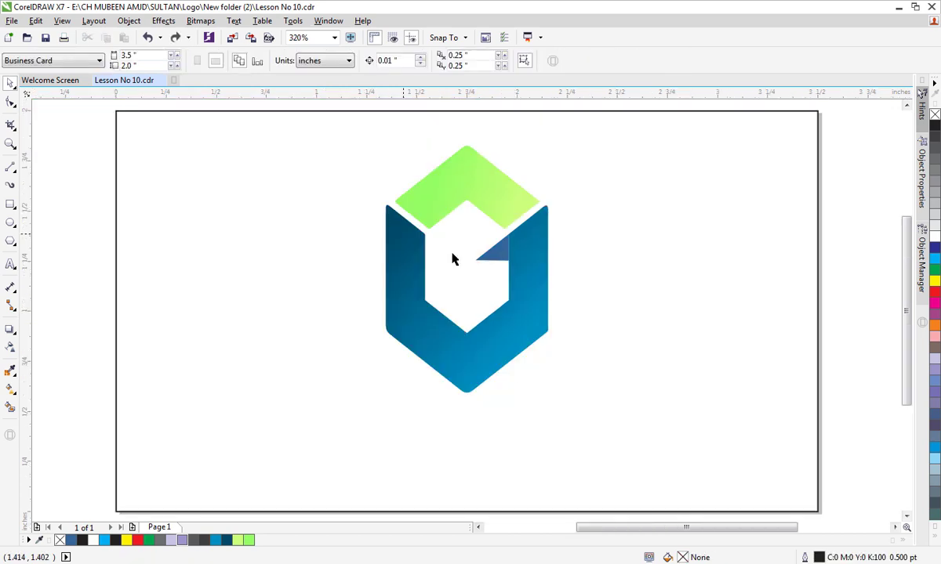
{"action": "left_click_drag", "start_coordinate": [605, 162], "coordinate": [338, 412]}
{"action": "mouse_move", "coordinate": [616, 142]}
{"action": "left_mouse_down"}
{"action": "mouse_move", "coordinate": [353, 435]}
{"action": "mouse_move", "coordinate": [401, 397]}
{"action": "left_mouse_up"}
{"action": "right_click", "coordinate": [439, 195]}
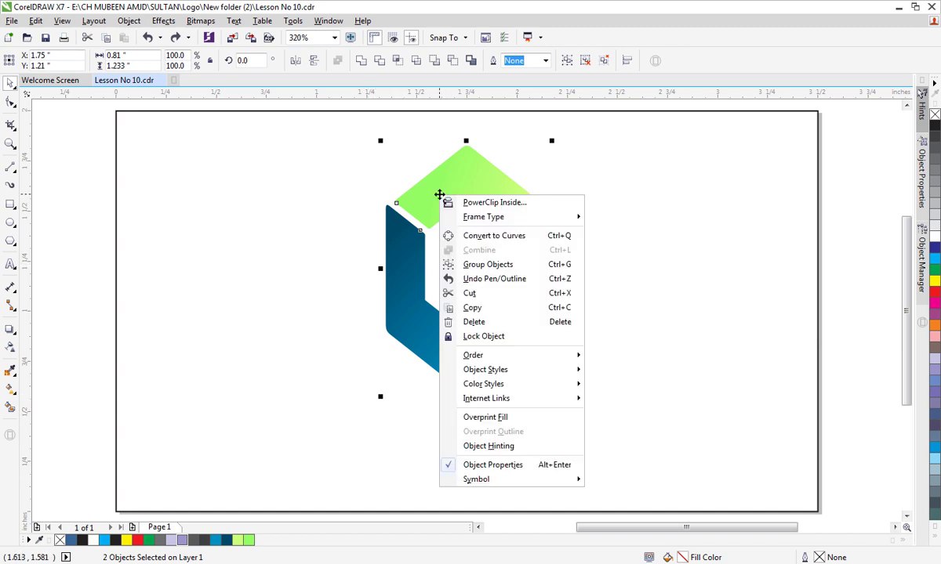
{"action": "left_click", "coordinate": [585, 157]}
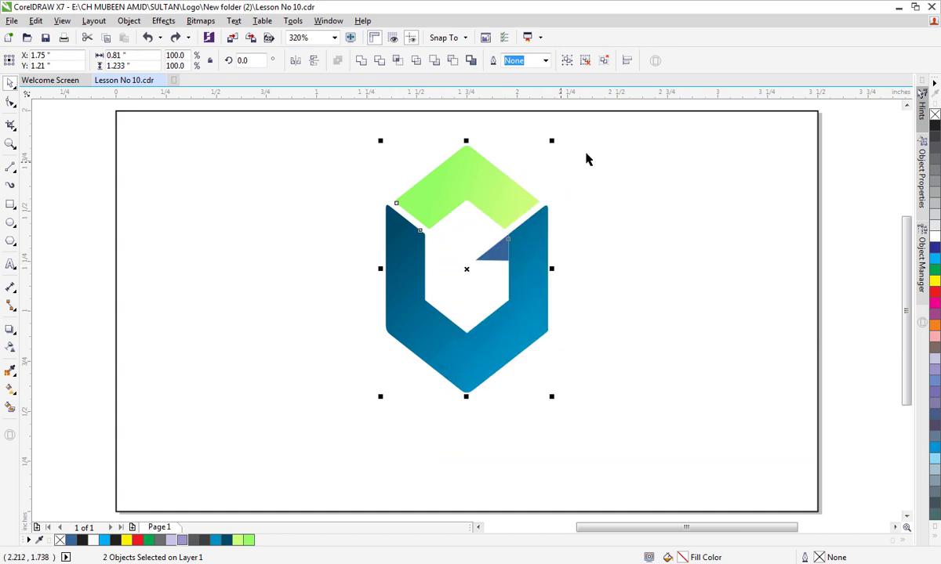
{"action": "left_click_drag", "start_coordinate": [614, 142], "coordinate": [310, 458]}
Step: Weld the small triangle and the G body into one solid blue shape
{"action": "left_click", "coordinate": [642, 415]}
{"action": "left_click_drag", "start_coordinate": [522, 263], "coordinate": [551, 263]}
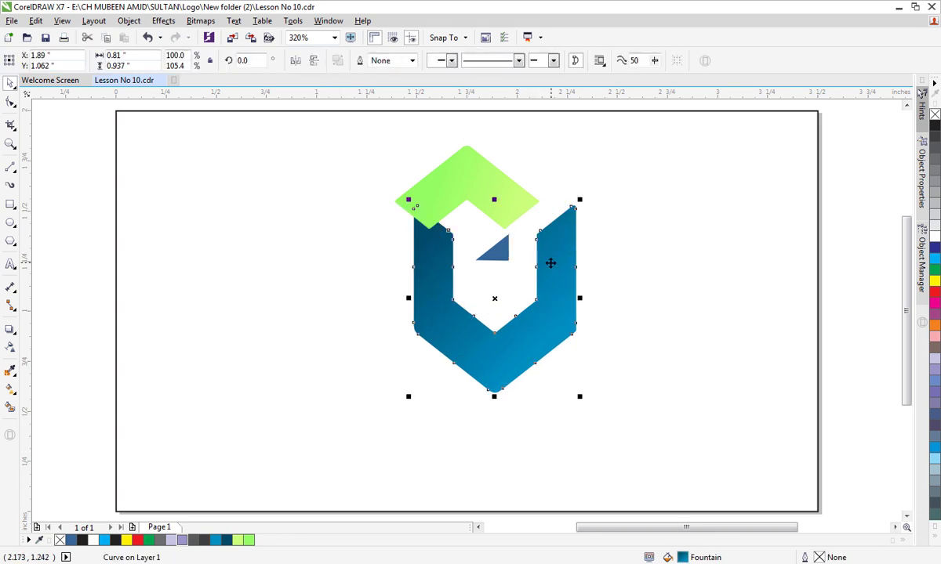
{"action": "key", "text": "ctrl+z"}
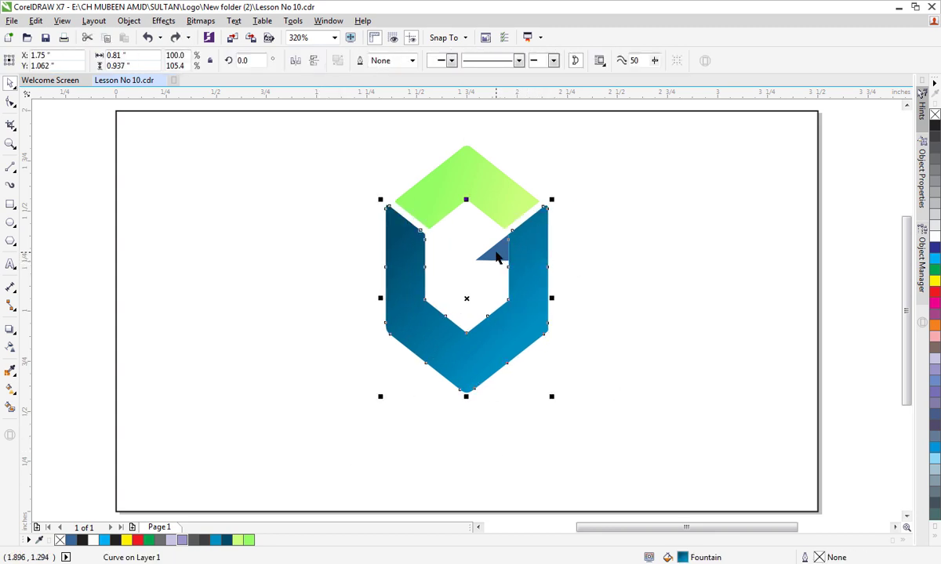
{"action": "left_click", "coordinate": [439, 178], "text": "shift"}
{"action": "left_click", "coordinate": [360, 62]}
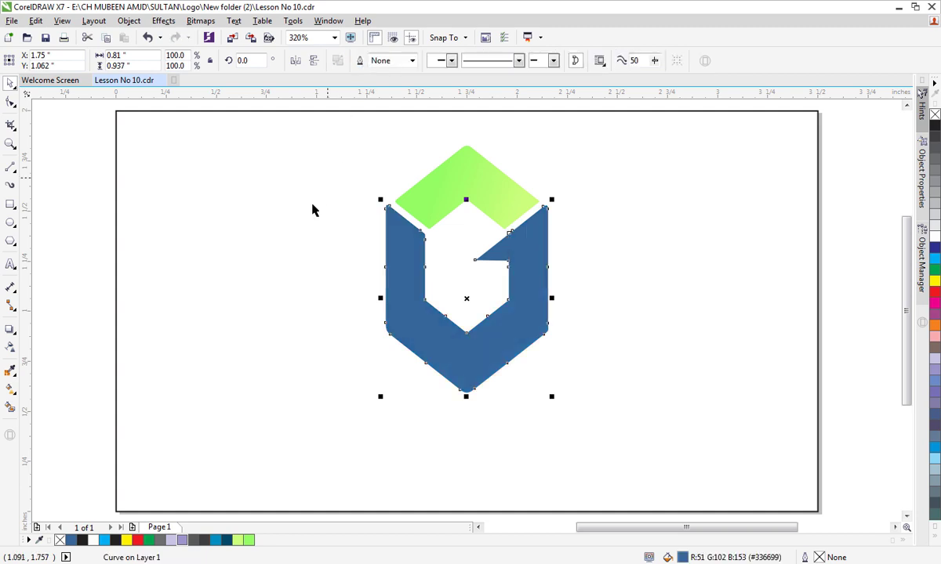
{"action": "left_click", "coordinate": [485, 299]}
{"action": "left_click", "coordinate": [533, 288]}
{"action": "left_click", "coordinate": [601, 298]}
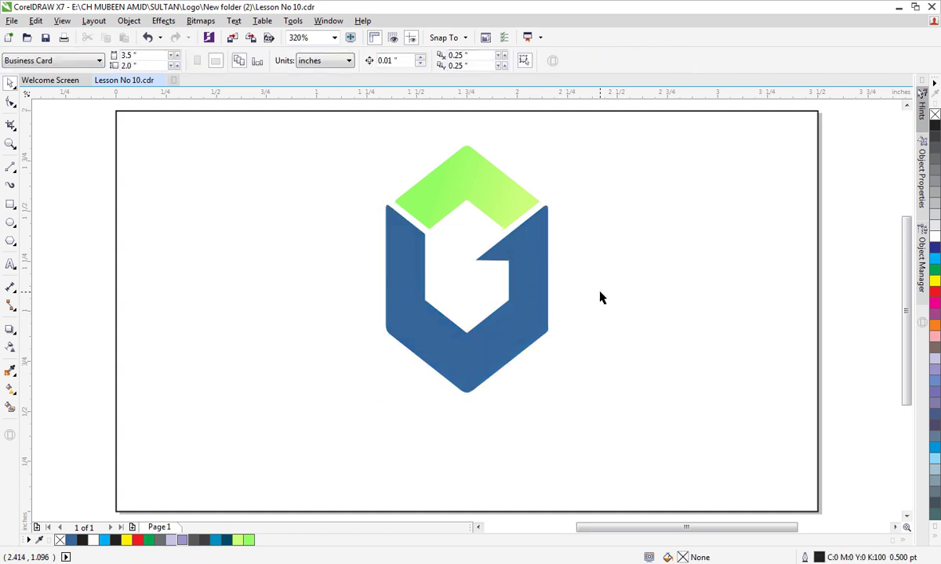
Step: Group the blue G body with the green top and drag the bottom edge up slightly
{"action": "left_click", "coordinate": [10, 264]}
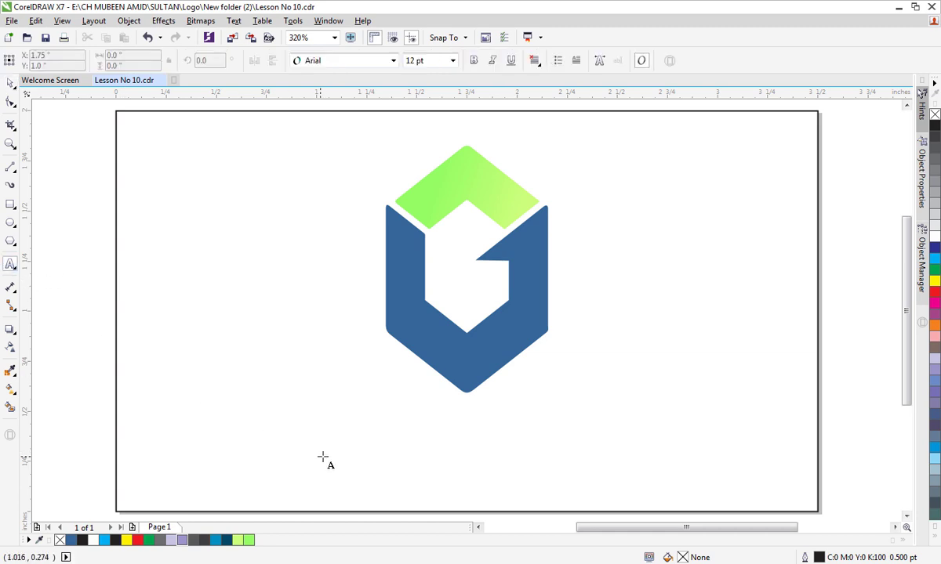
{"action": "left_click", "coordinate": [9, 82]}
{"action": "mouse_move", "coordinate": [296, 137]}
{"action": "left_mouse_down"}
{"action": "mouse_move", "coordinate": [625, 455]}
{"action": "mouse_move", "coordinate": [617, 463]}
{"action": "left_mouse_up"}
{"action": "key", "text": "ctrl+g"}
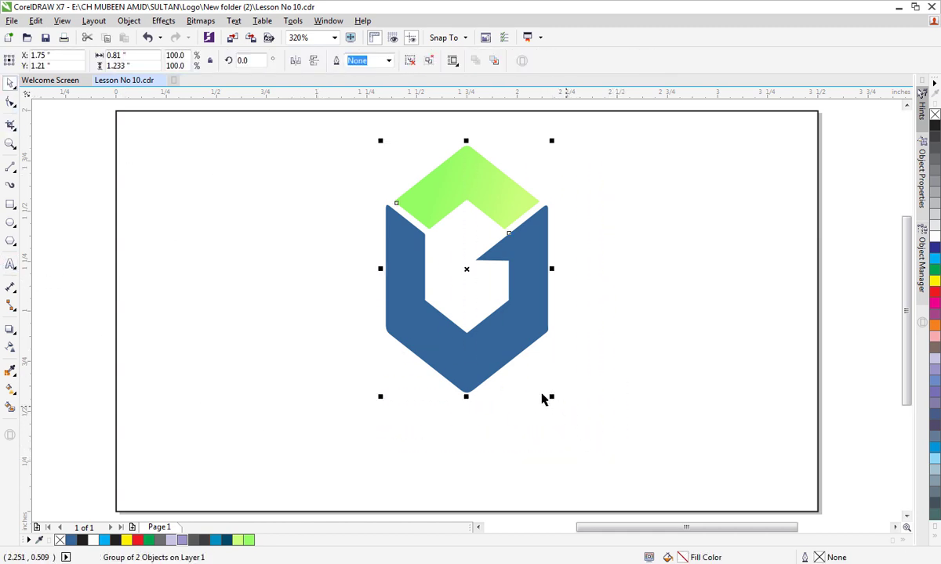
{"action": "left_click_drag", "start_coordinate": [466, 398], "coordinate": [466, 384]}
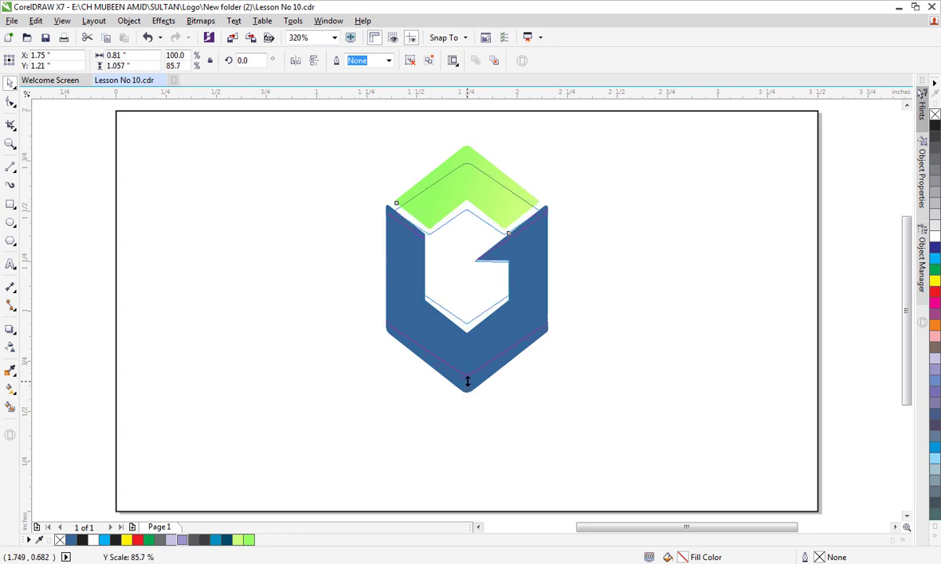
{"action": "left_click", "coordinate": [517, 404]}
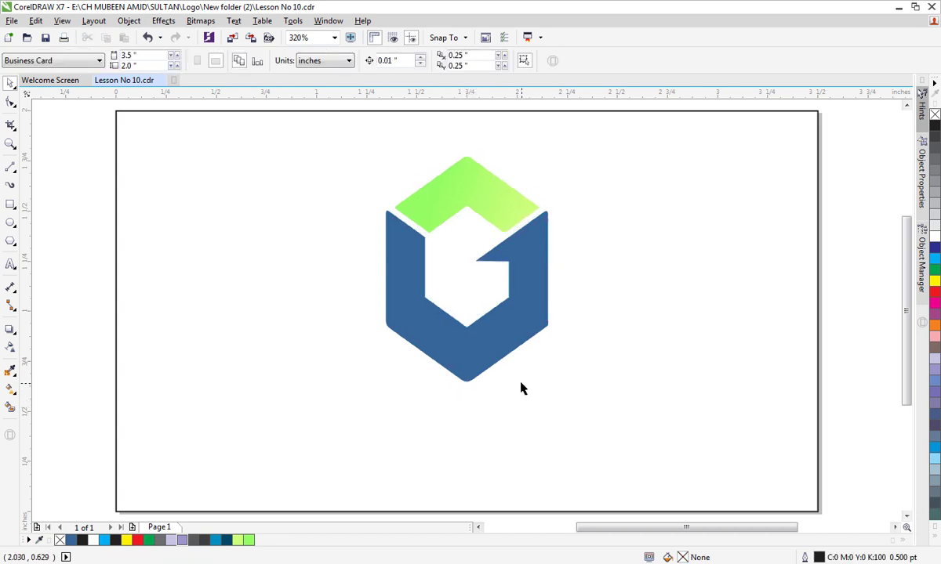
Step: Type 'Graphics School' in Arial below the logo, then select the word Graphics
{"action": "left_click", "coordinate": [10, 265]}
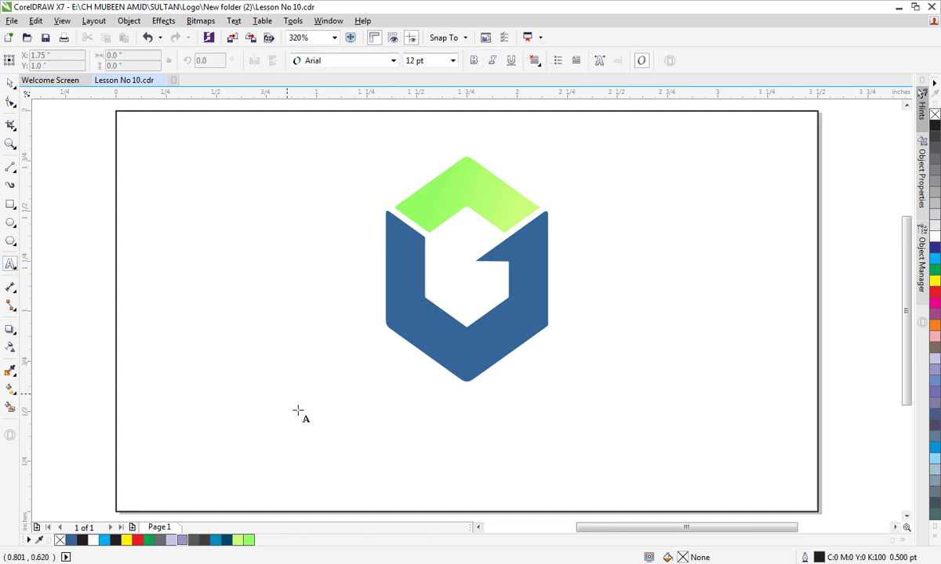
{"action": "left_click", "coordinate": [247, 433]}
{"action": "type", "text": "G"}
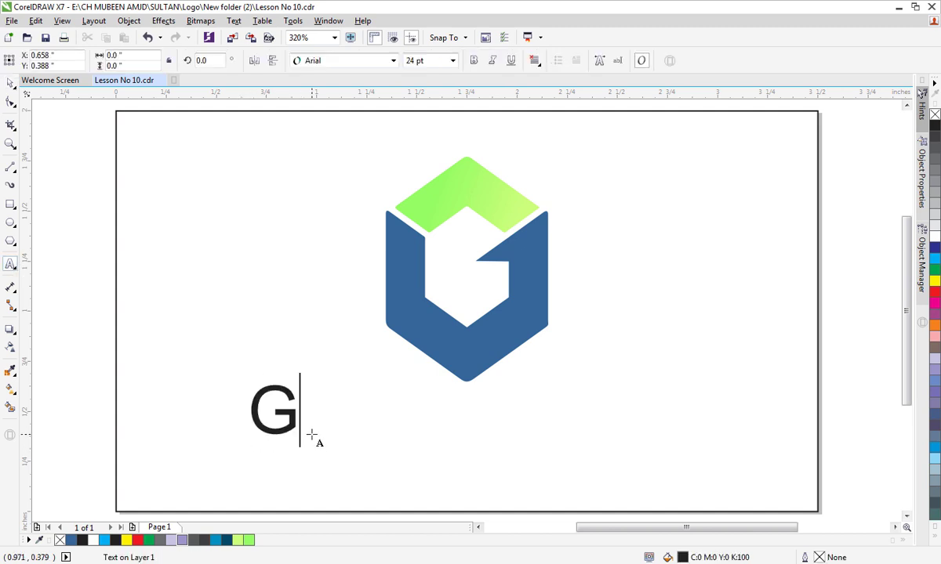
{"action": "type", "text": "rap"}
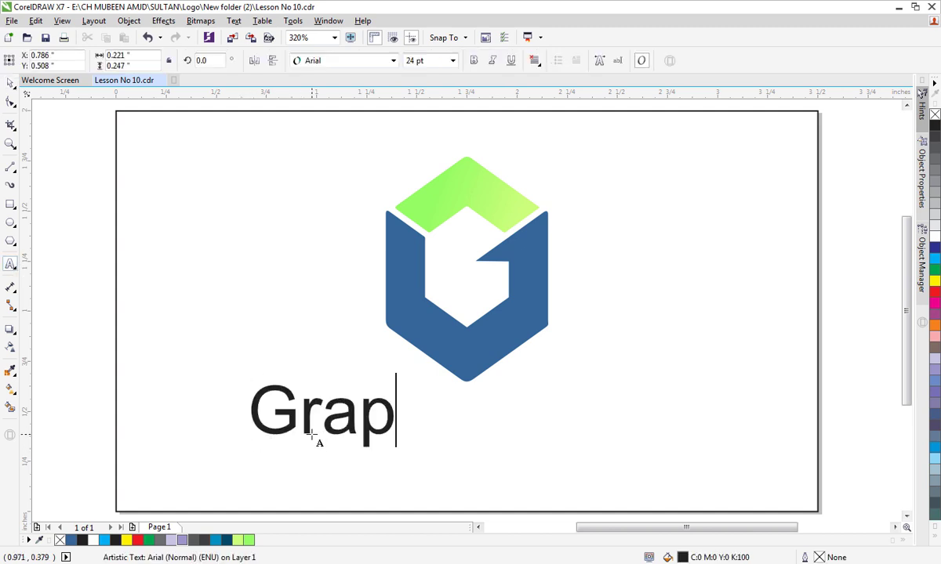
{"action": "type", "text": "hics "}
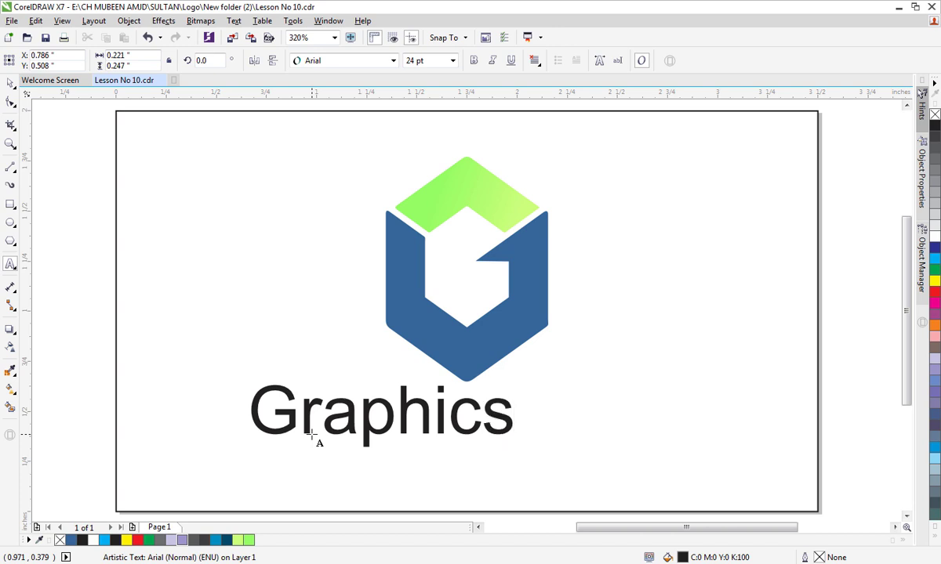
{"action": "type", "text": "Sc"}
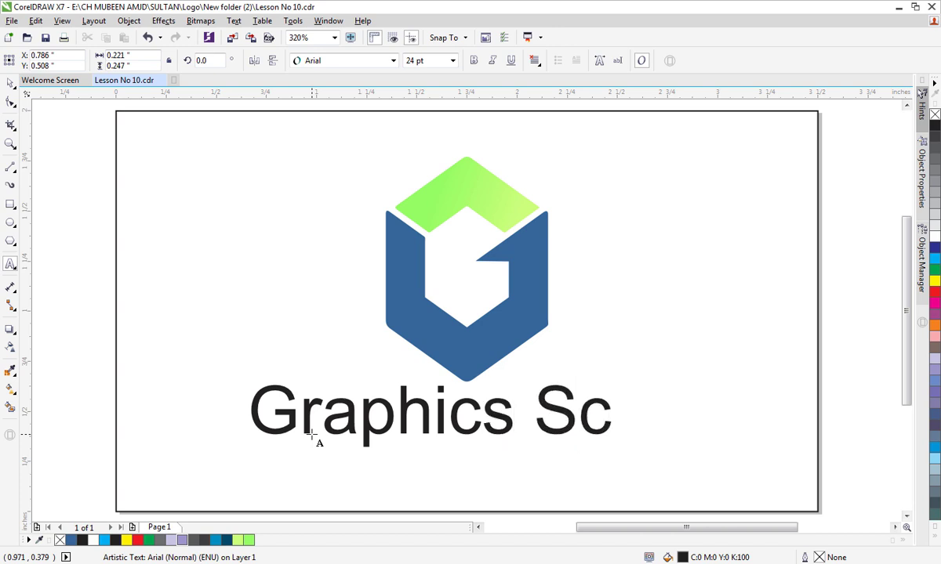
{"action": "type", "text": "hool"}
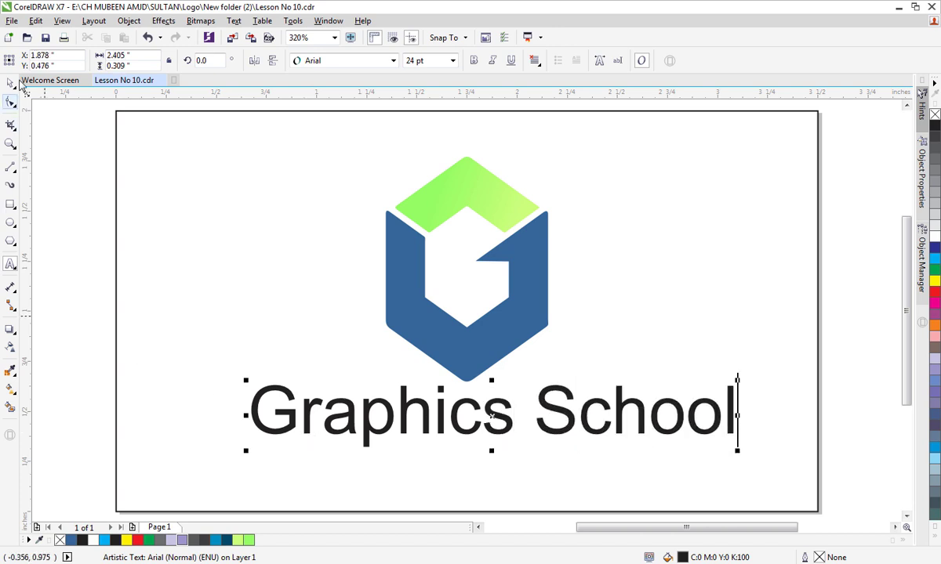
{"action": "double_click", "coordinate": [389, 424]}
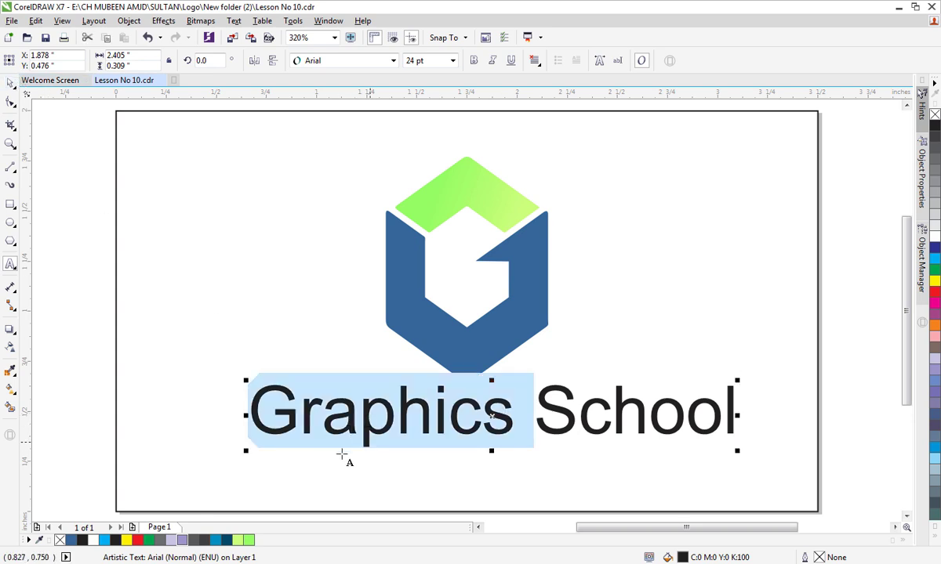
Step: Colour the word 'Graphics' blue and the word 'School' light green
{"action": "left_click", "coordinate": [218, 540]}
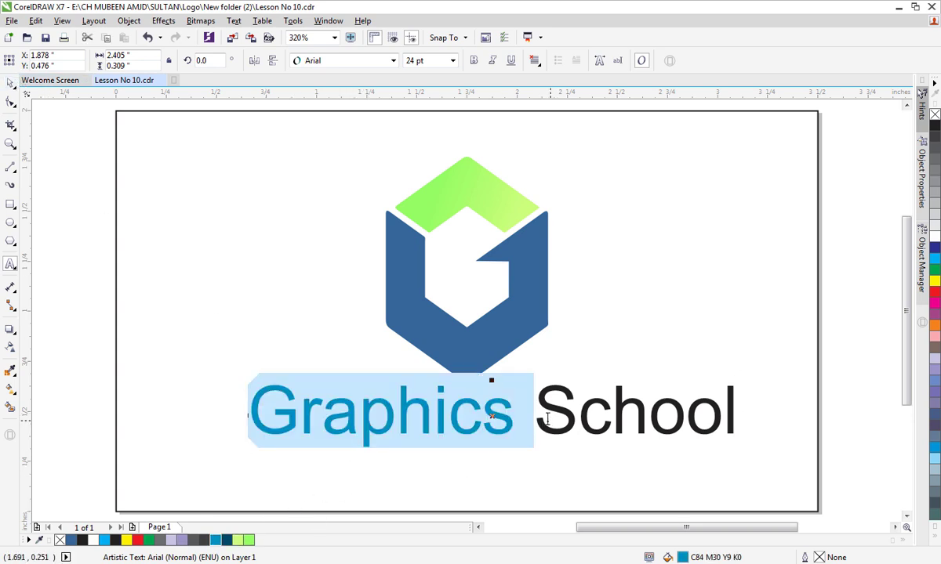
{"action": "left_click_drag", "start_coordinate": [490, 384], "coordinate": [679, 412]}
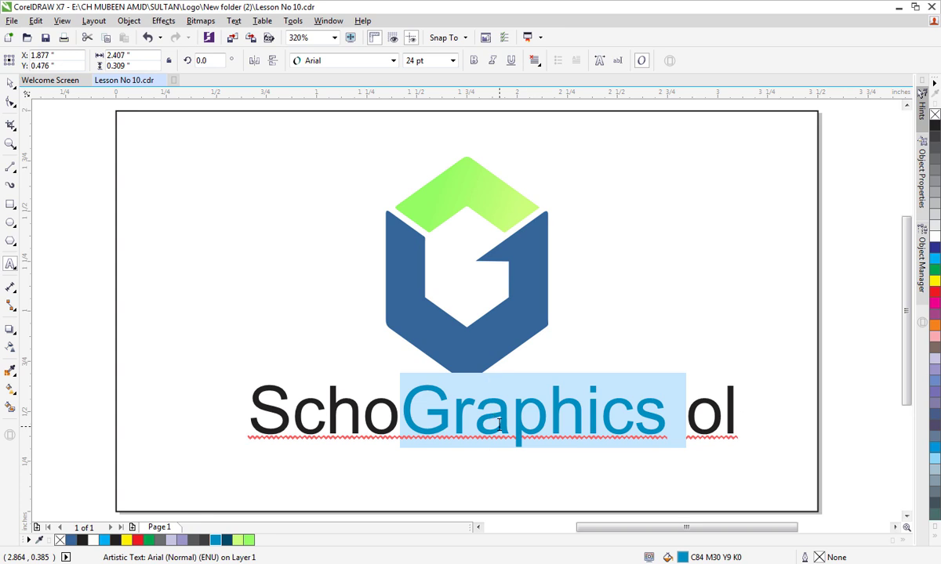
{"action": "key", "text": "ctrl+z"}
{"action": "left_click", "coordinate": [536, 413]}
{"action": "double_click", "coordinate": [539, 413]}
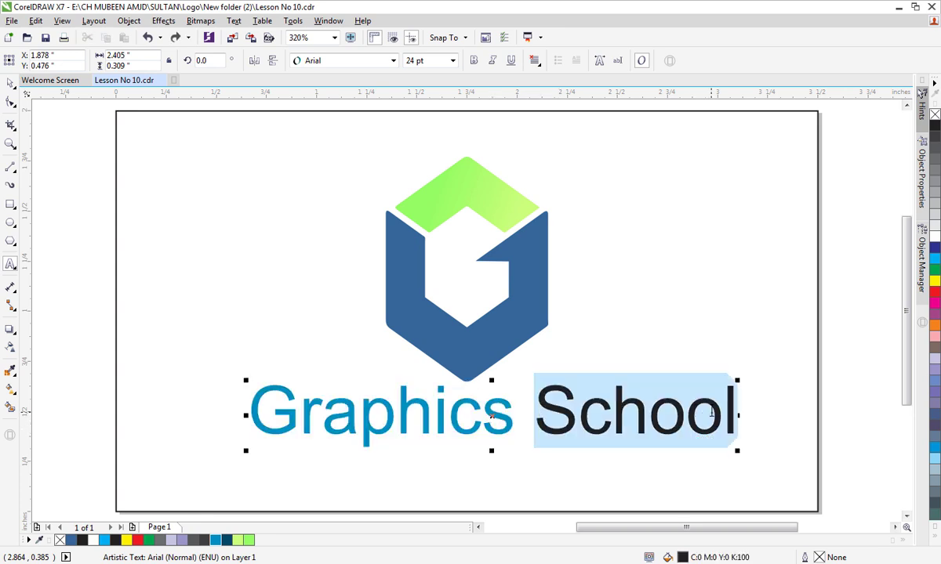
{"action": "left_click", "coordinate": [250, 540]}
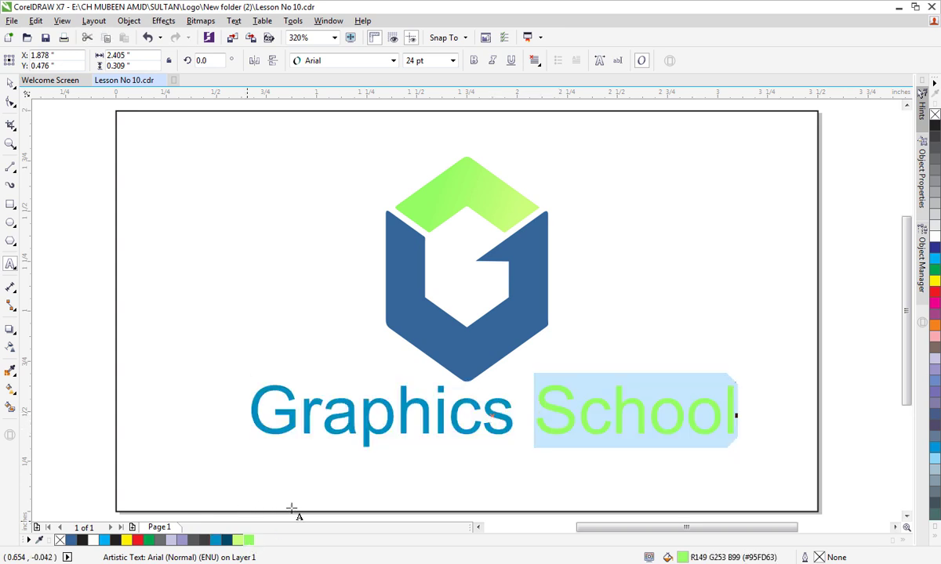
{"action": "left_click", "coordinate": [408, 404]}
{"action": "left_click", "coordinate": [10, 83]}
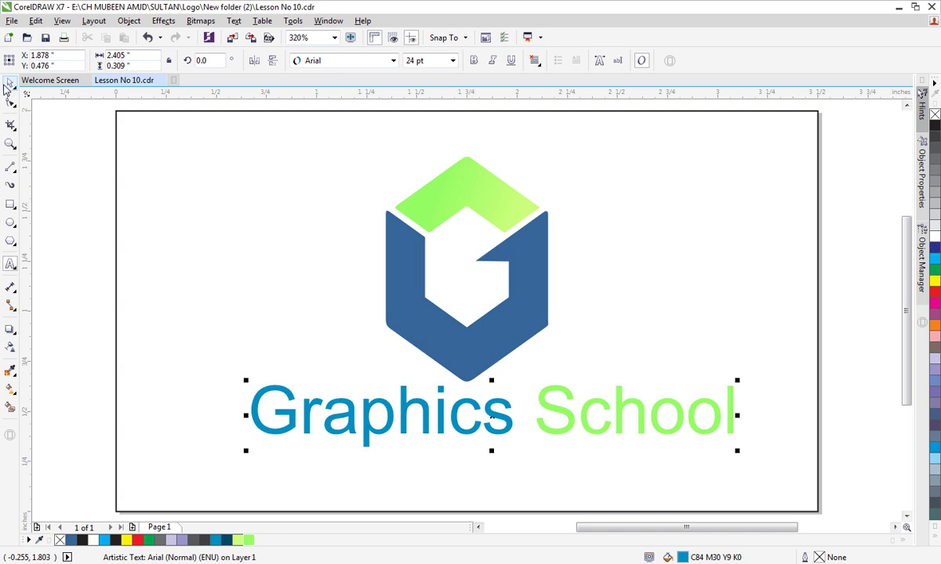
Step: Set all of 'Graphics School' in Exotc350 Bd BT and centre it under the logo
{"action": "left_click", "coordinate": [337, 416]}
{"action": "double_click", "coordinate": [337, 415]}
{"action": "left_click_drag", "start_coordinate": [249, 412], "coordinate": [737, 412]}
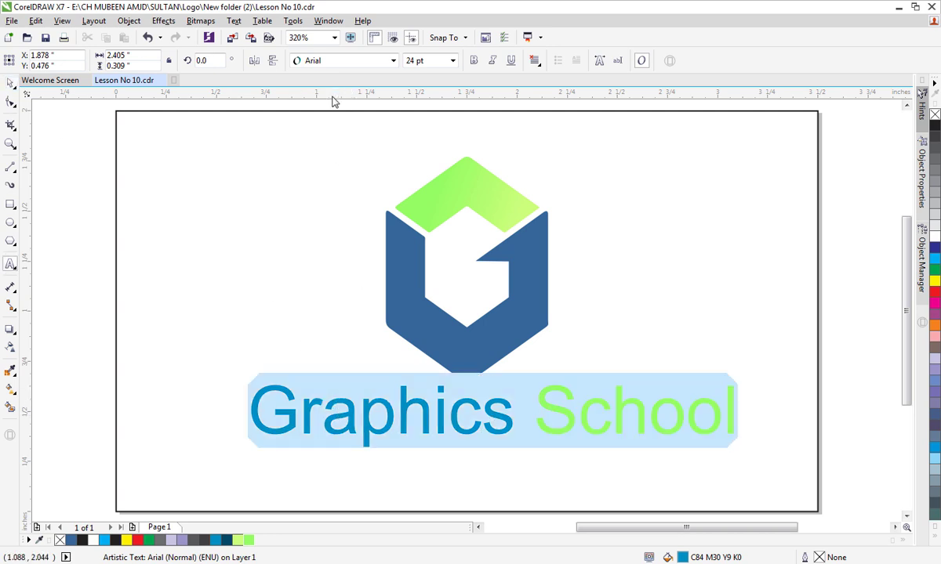
{"action": "left_click", "coordinate": [394, 65]}
{"action": "left_click", "coordinate": [345, 92]}
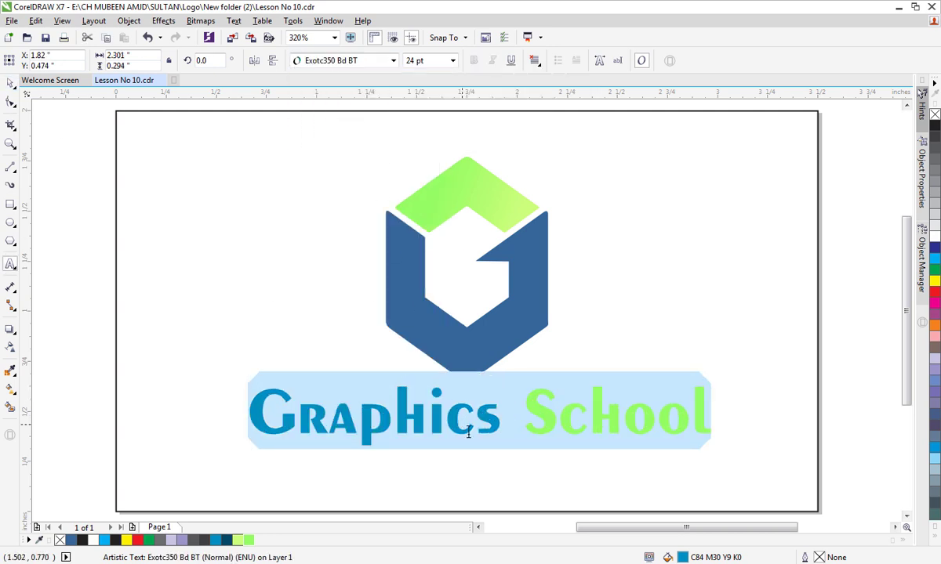
{"action": "left_click", "coordinate": [486, 416]}
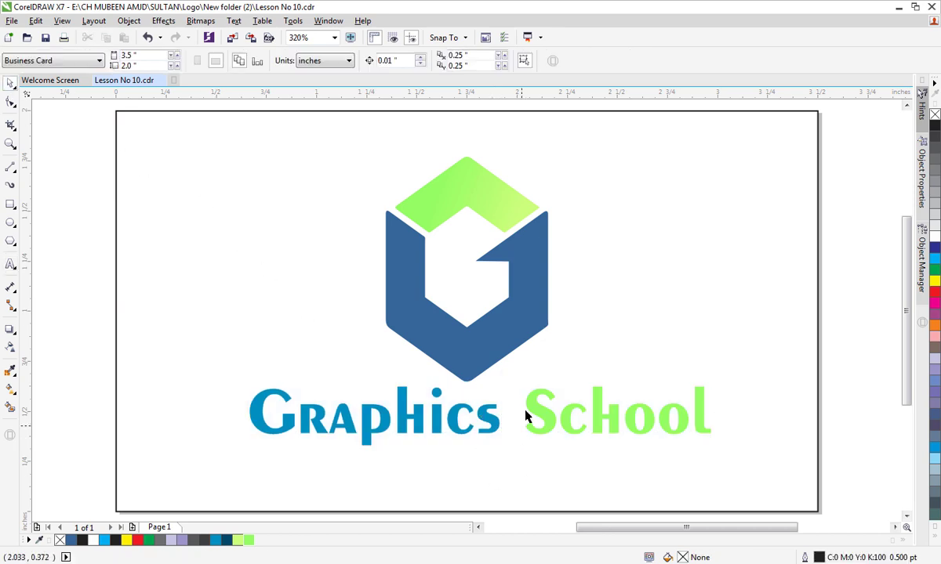
{"action": "left_click_drag", "start_coordinate": [525, 415], "coordinate": [506, 400]}
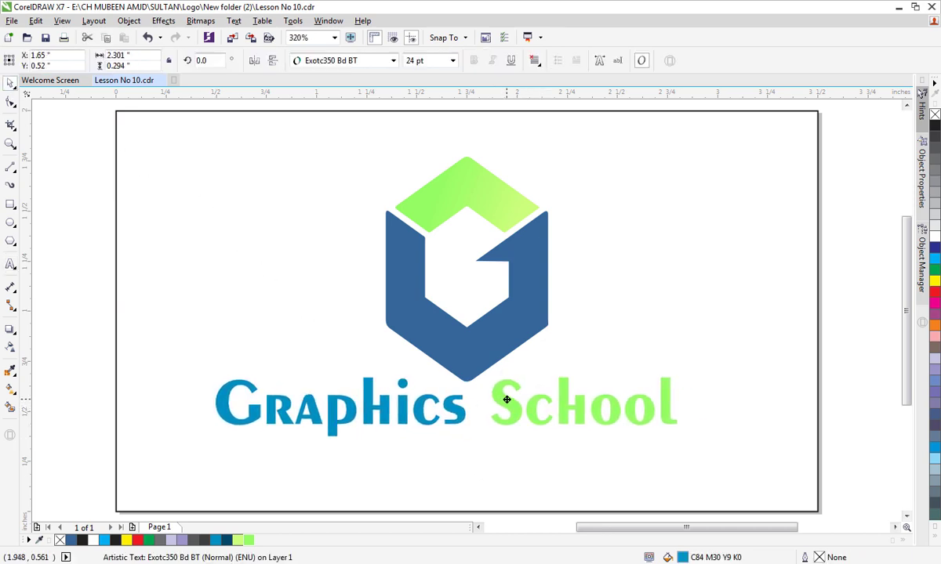
{"action": "left_click", "coordinate": [525, 462]}
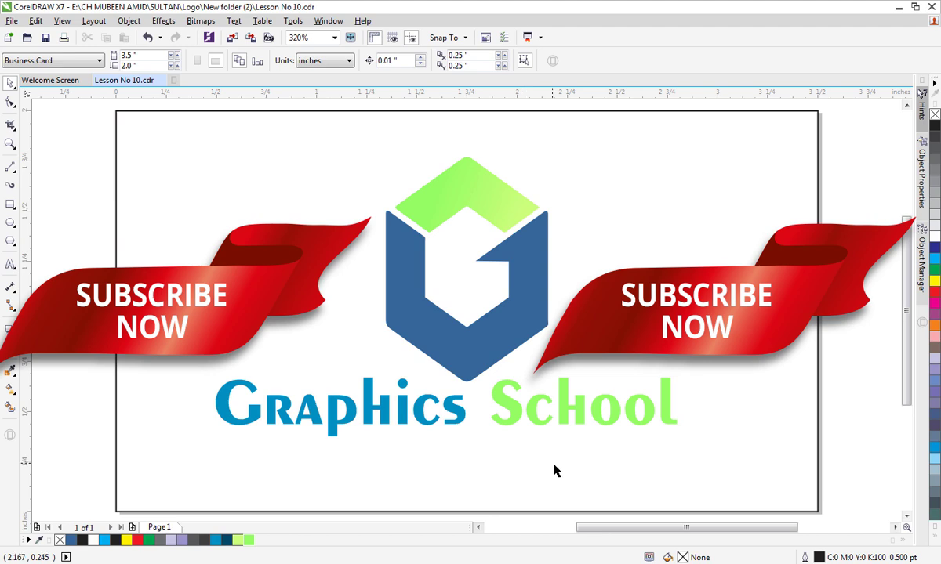